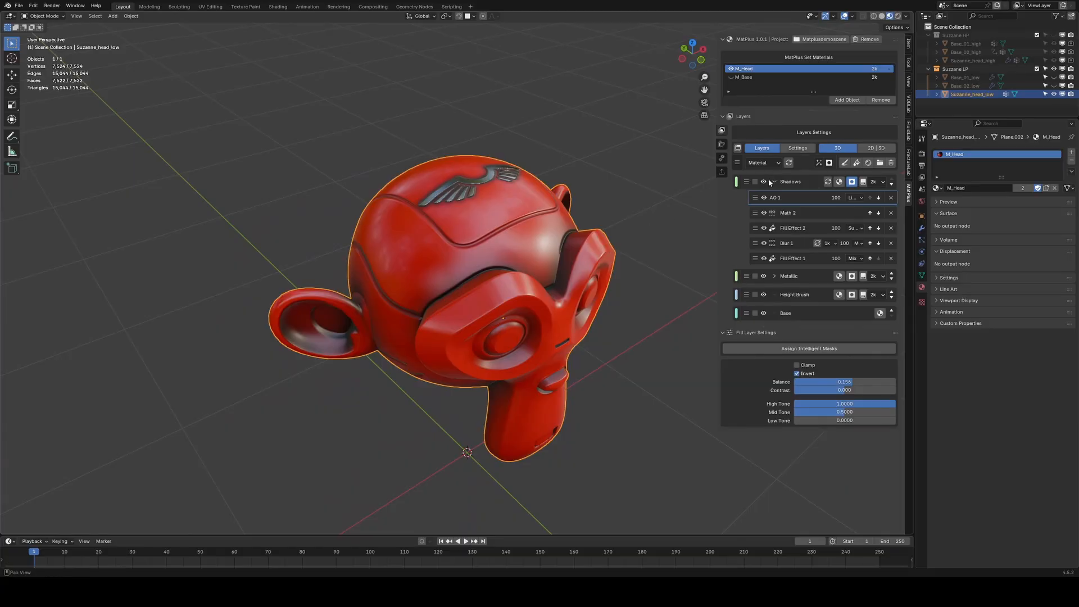
Toggle the Shadows layer's visibility on the finished example to compare the result.
click(764, 182)
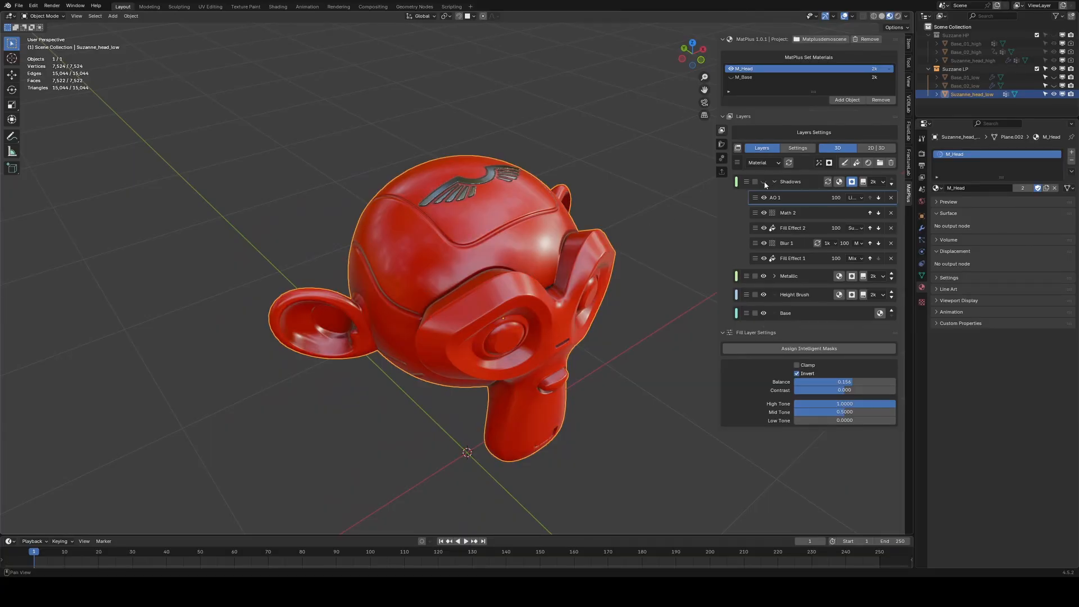
click(763, 181)
click(763, 182)
click(764, 182)
middle_drag(650, 230, 534, 220)
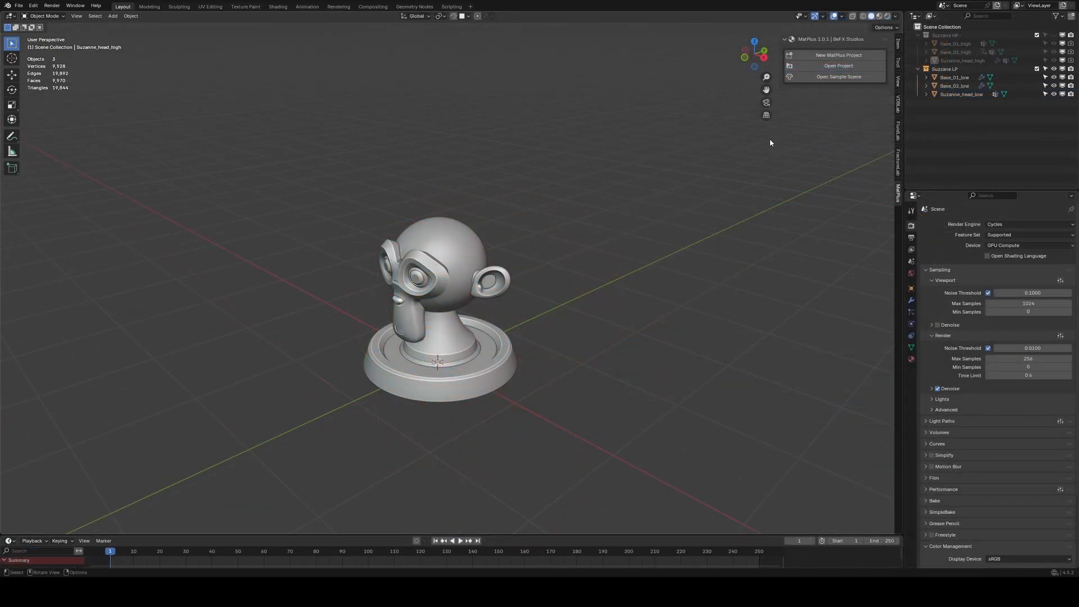
Open the MatPlus sample scene and hide the M_Base material object.
click(814, 76)
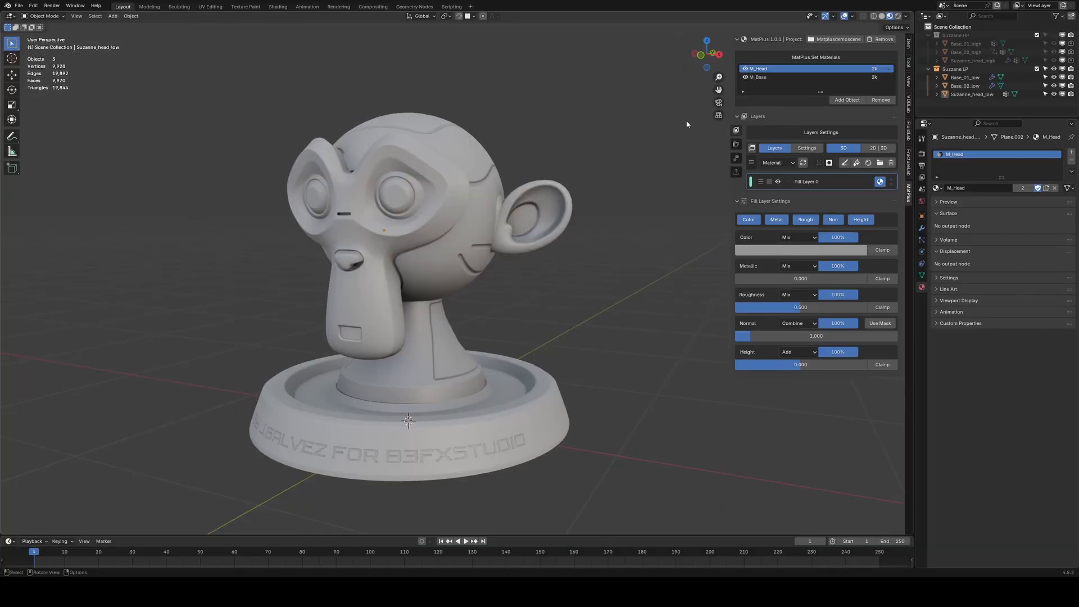
middle_drag(540, 183, 585, 197)
click(745, 77)
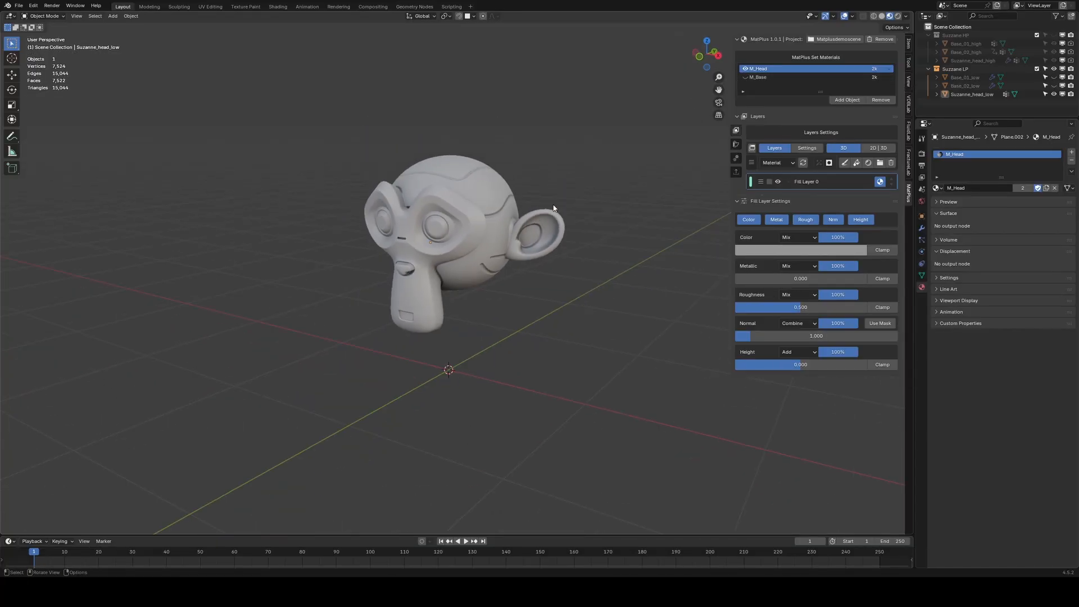
Rename the fill layer of M_Head as Base.
double_click(807, 182)
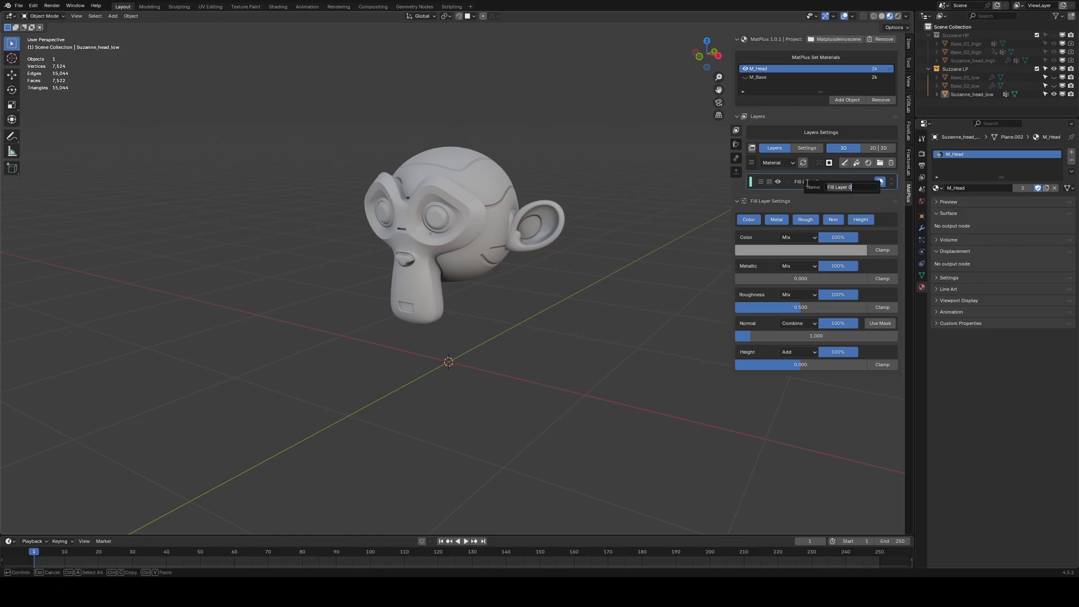
text(Base)
key(Return)
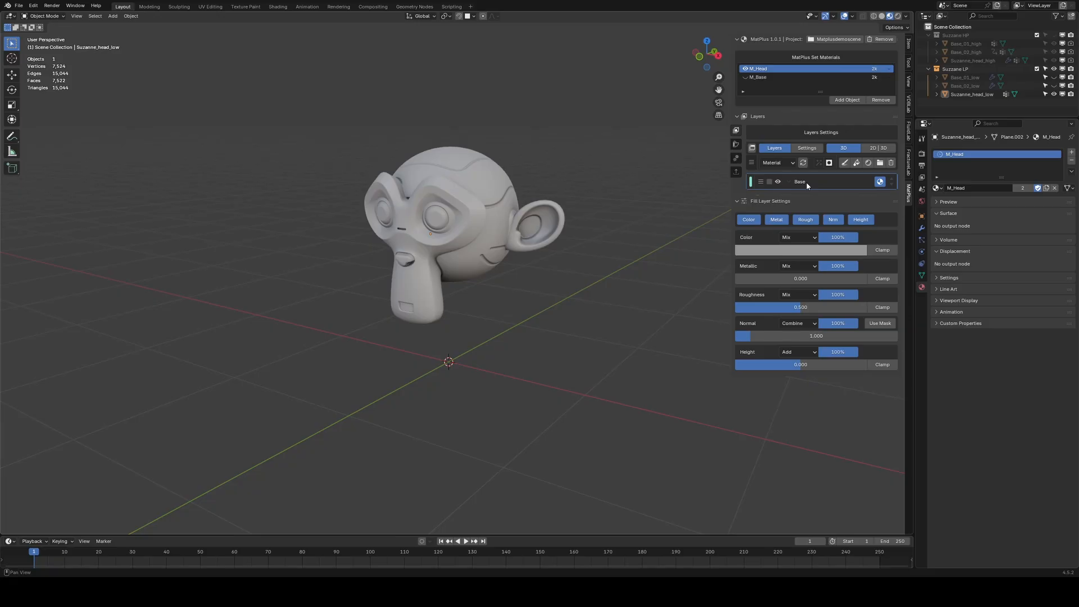
Limit the Base layer to the Color and Roughness channels and set its color to red.
click(750, 220)
shift+click(807, 222)
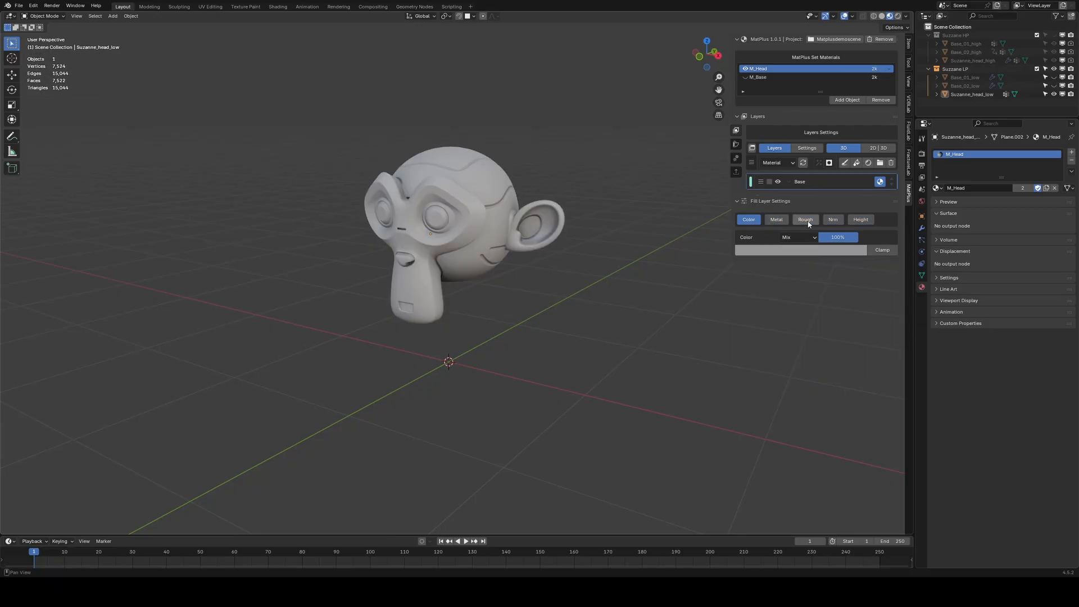
click(791, 250)
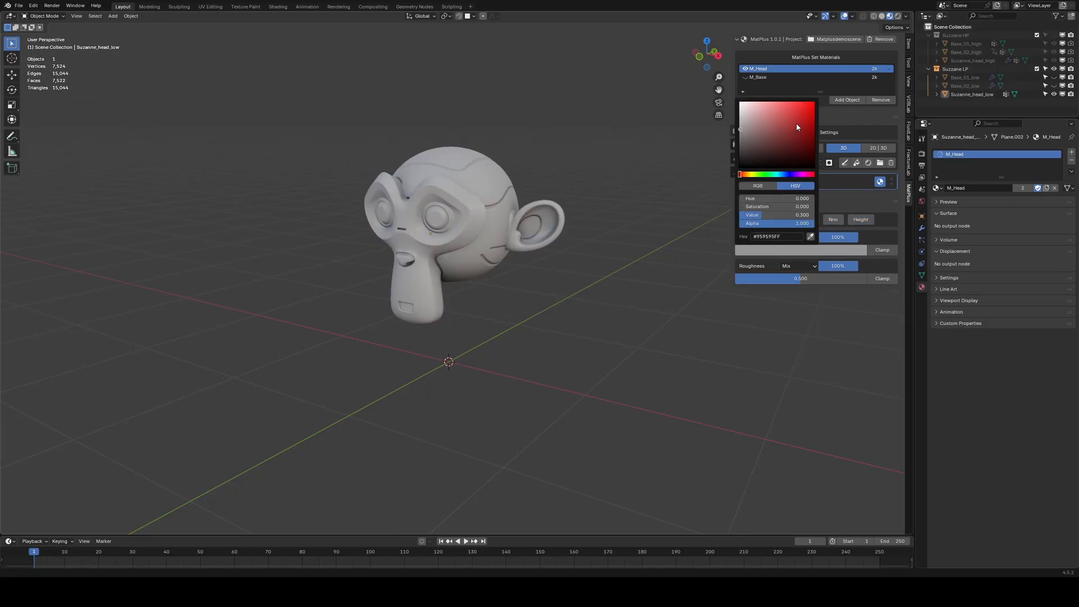
click(797, 127)
Set the Base layer's roughness to 0.25.
click(790, 279)
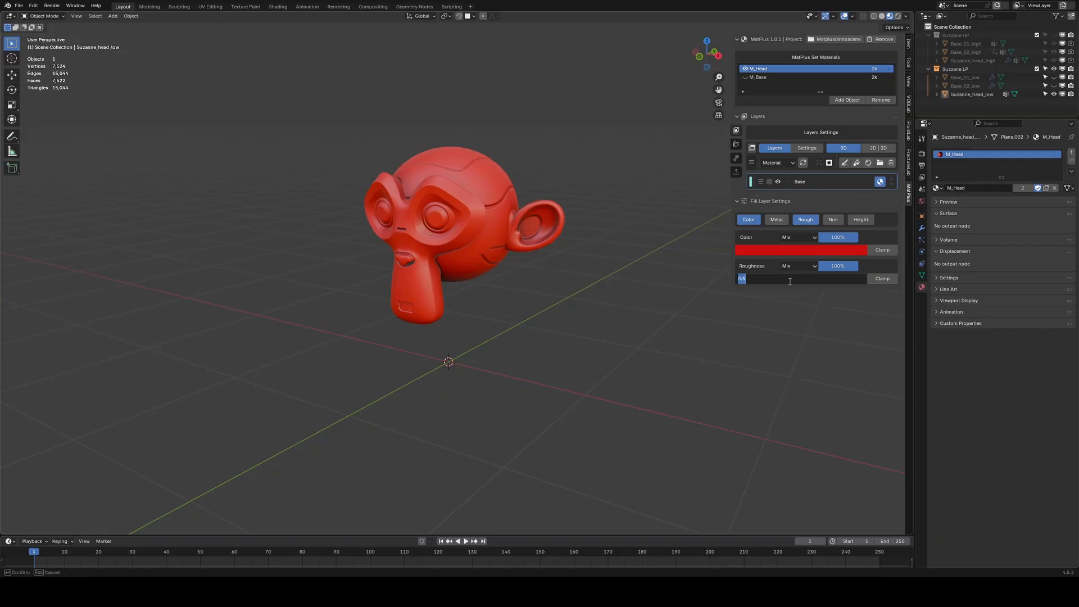
text(0.25)
key(Return)
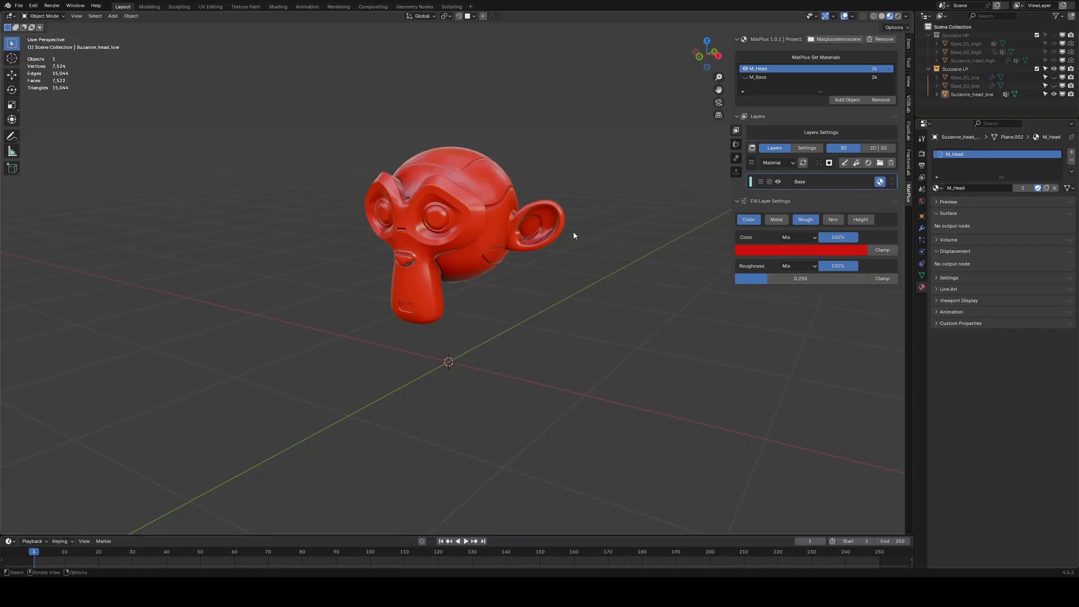
Add a new fill layer using only the Height channel with a height value of 1.000.
middle_drag(574, 235, 562, 273)
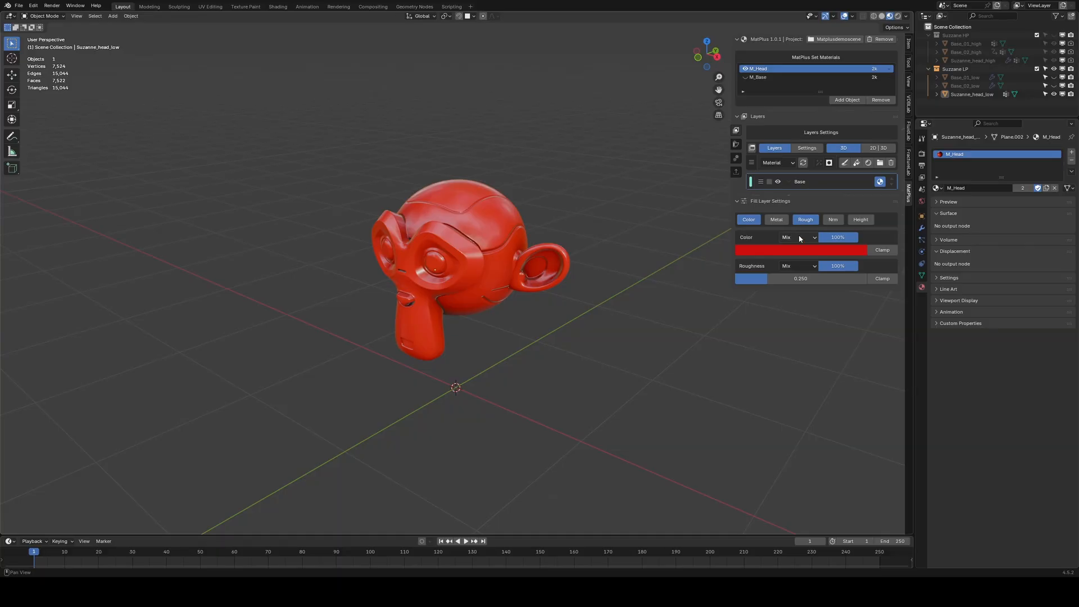
click(856, 166)
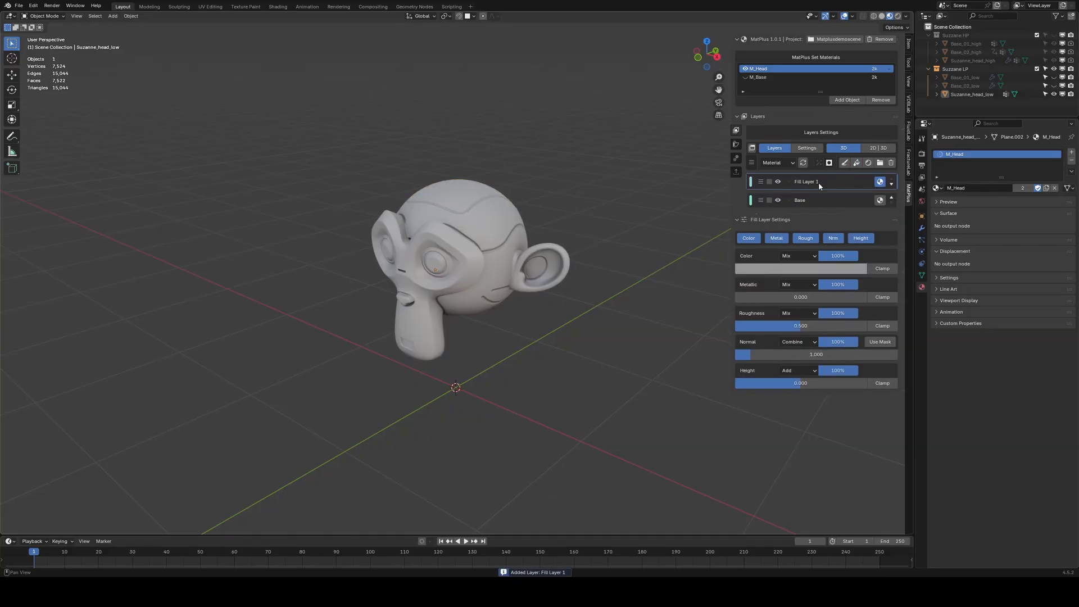
alt+click(861, 239)
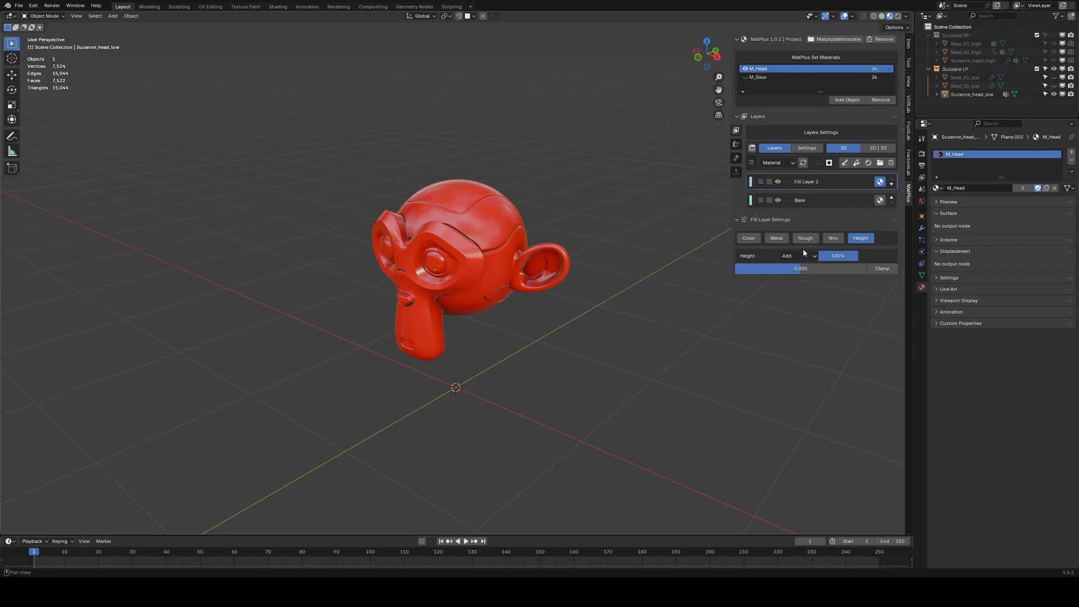
drag(804, 268, 869, 268)
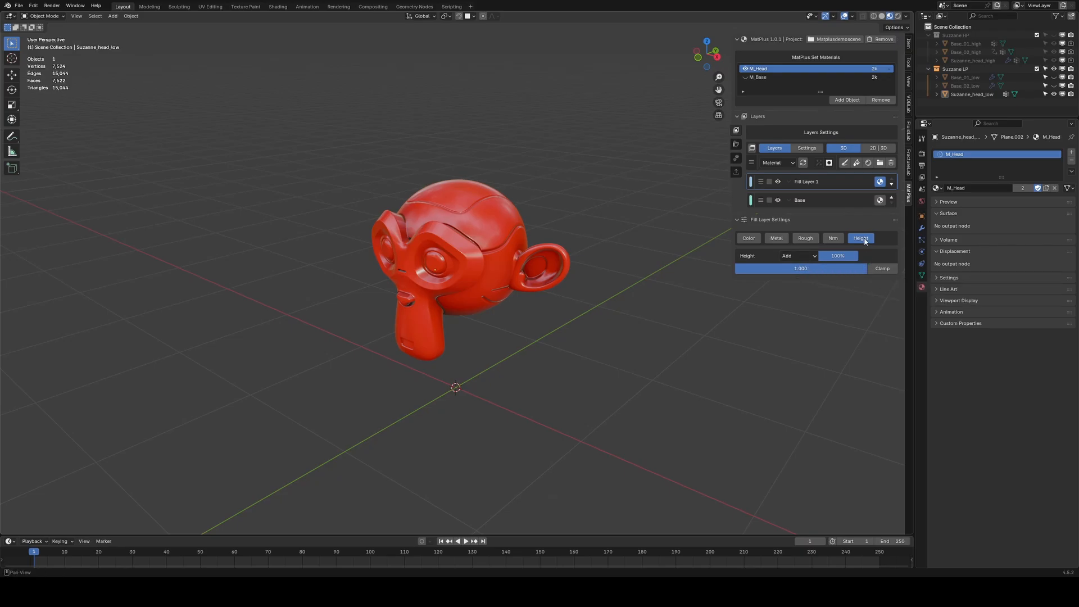
Rename the new fill layer as Height Brush.
double_click(812, 183)
text(Heihh)
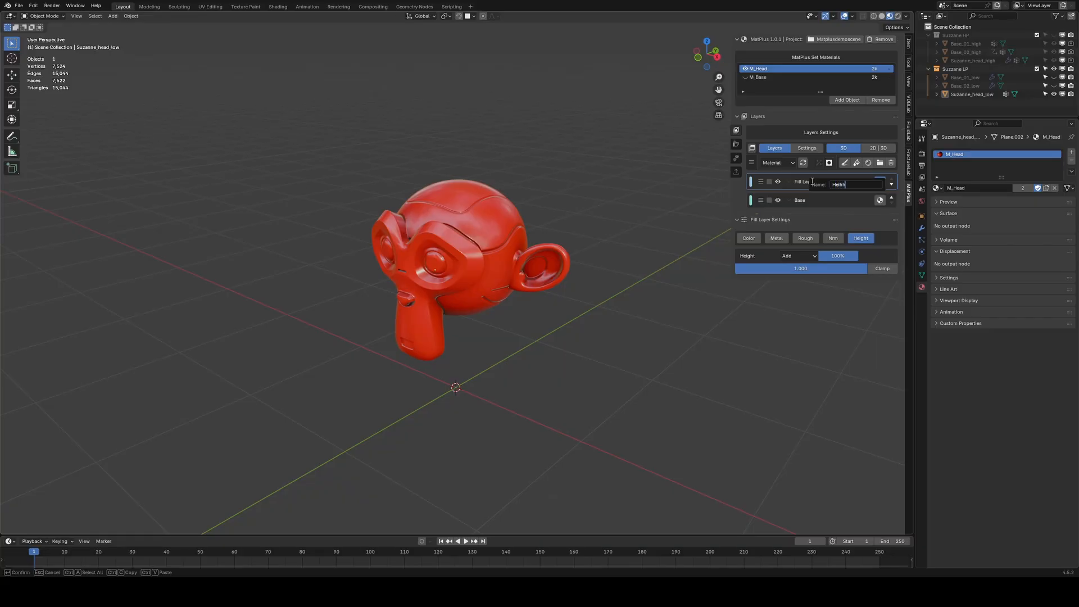
key(BackSpace)
key(BackSpace)
key(BackSpace)
text(ight Brush)
key(Return)
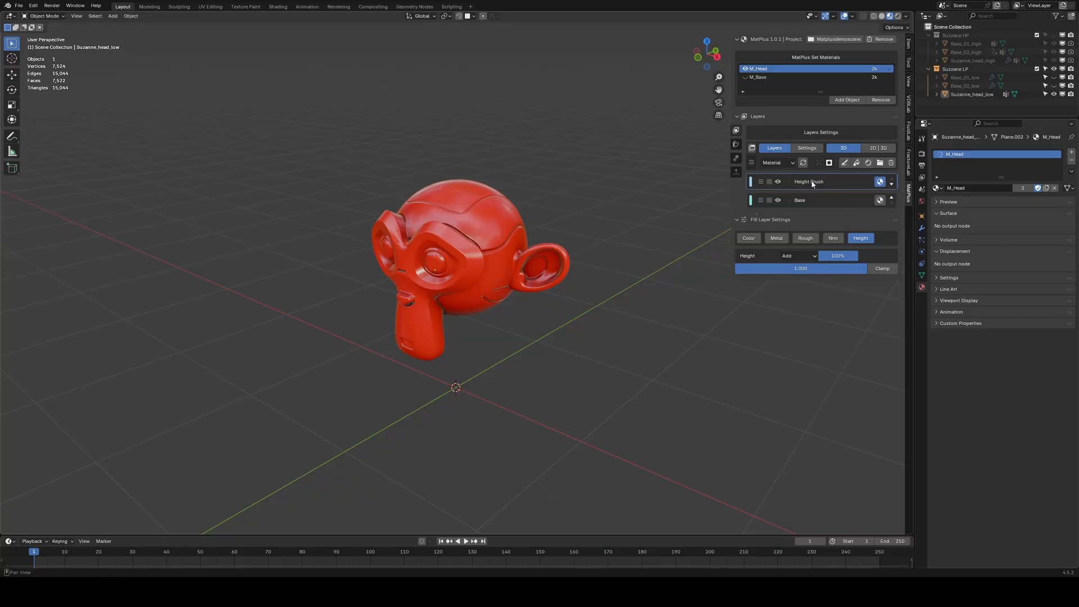
Add a black mask and a paint effect to the Height Brush layer.
click(829, 162)
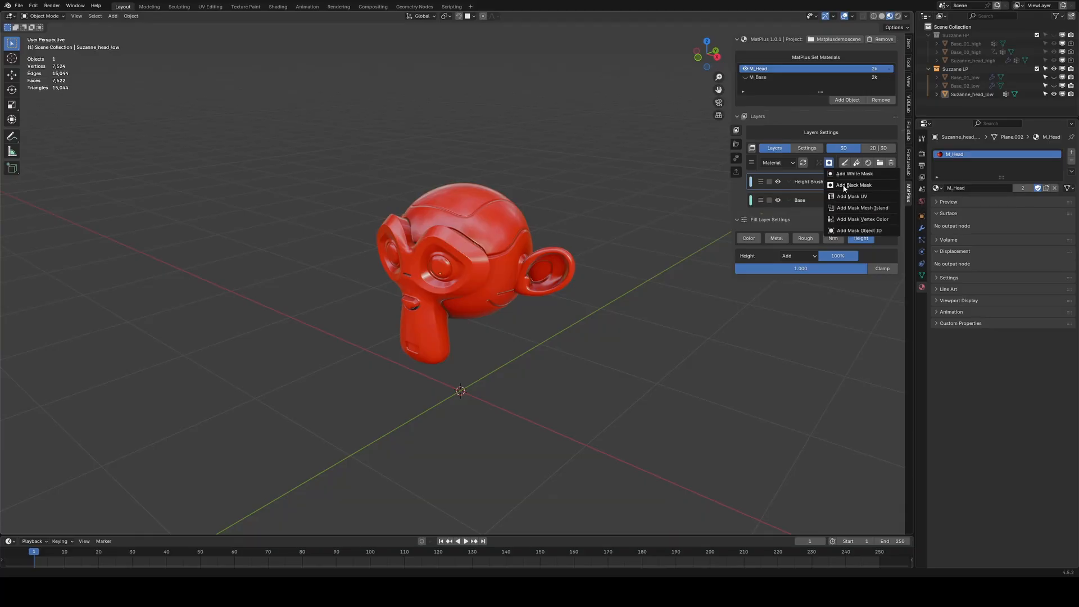
click(844, 186)
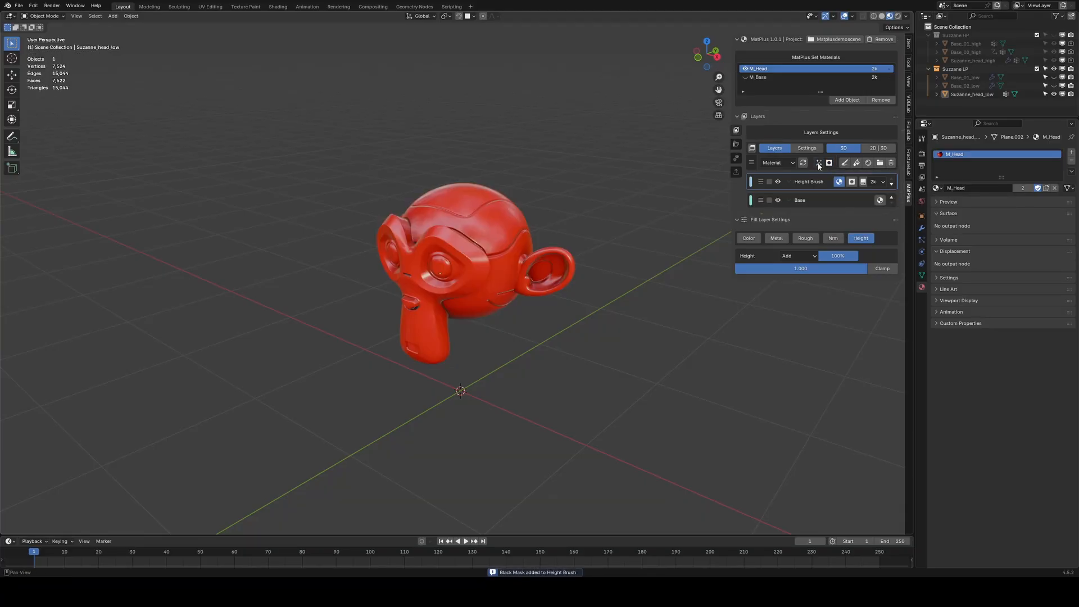
click(818, 163)
click(837, 207)
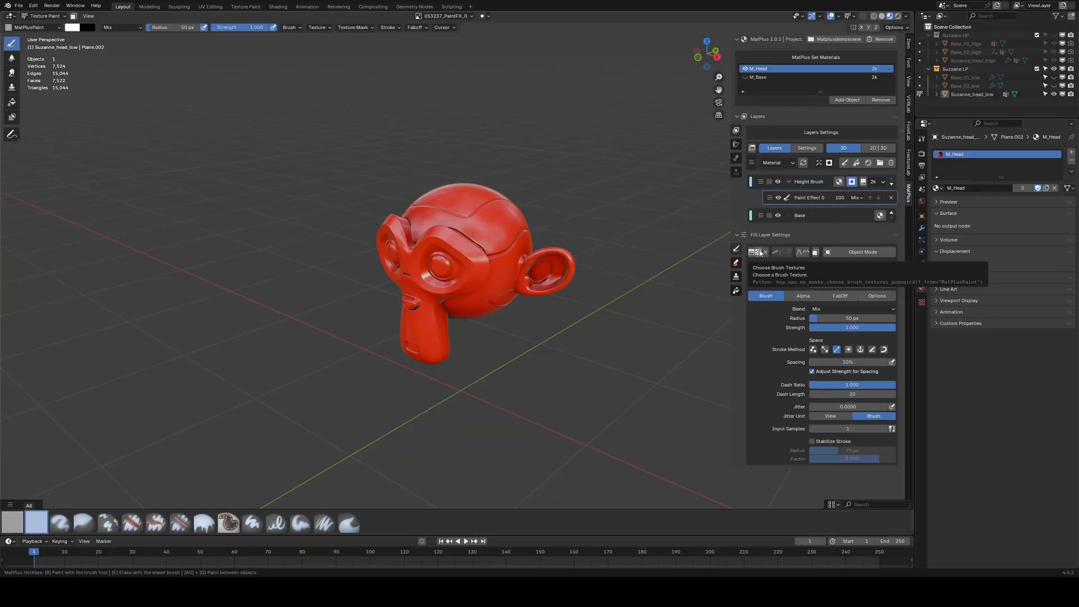
Choose the wings_large brush texture from the Icons category of the brush library.
click(760, 253)
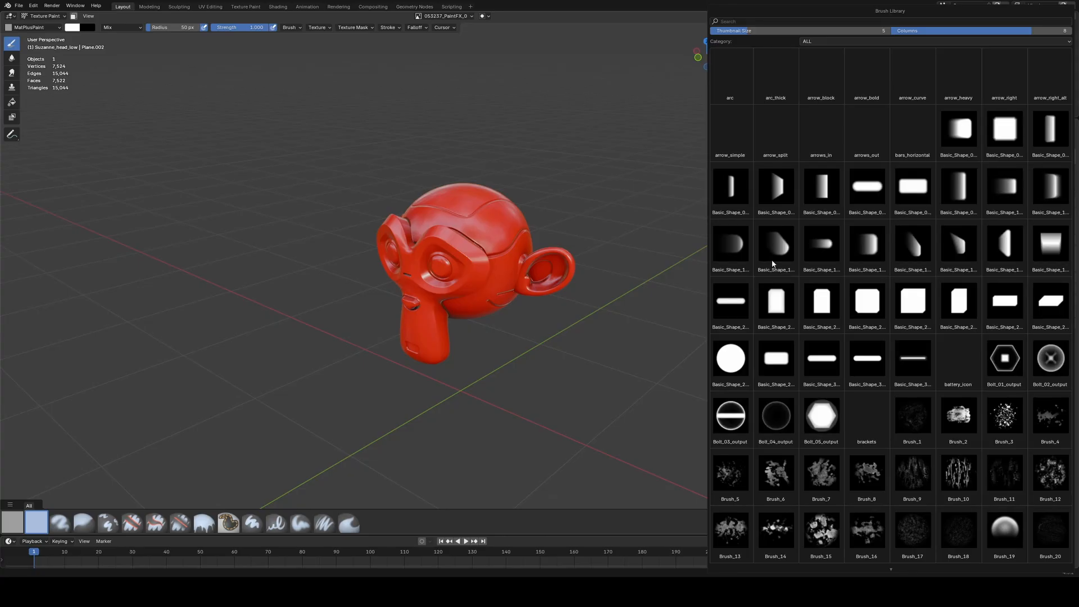
click(820, 39)
click(813, 83)
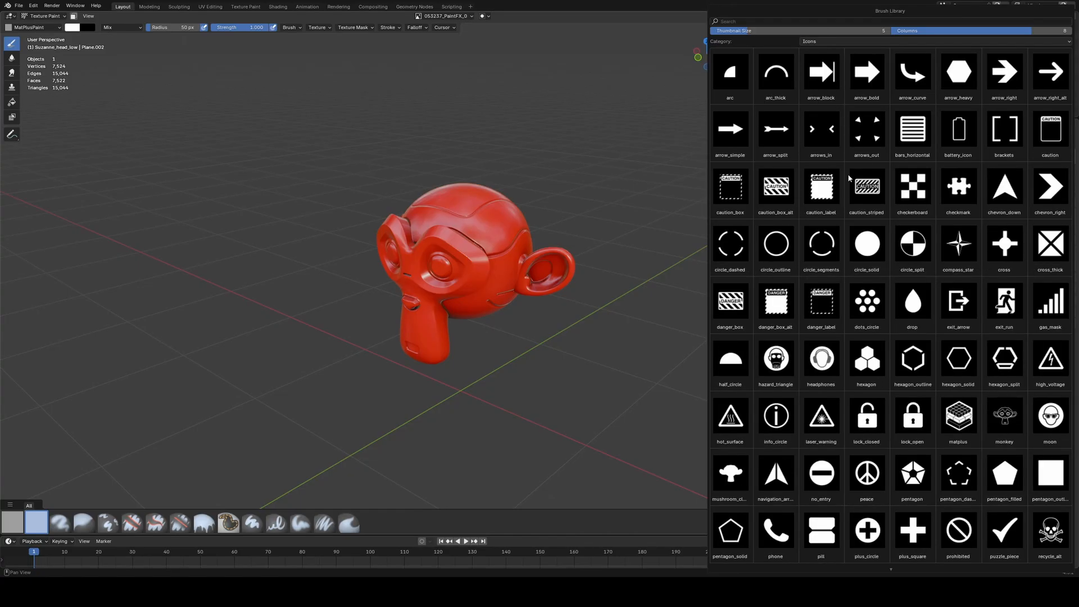
scroll(846, 278, down, 10)
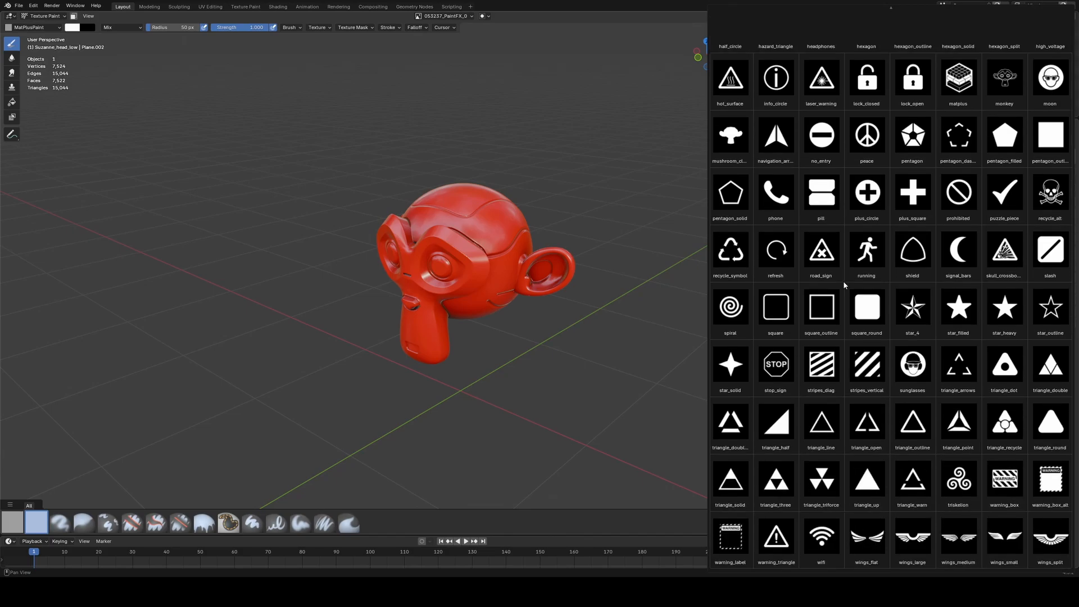
click(913, 537)
In top view, enlarge the brush to about 221 px and stamp the wings emblem onto the head's top centre.
key(KP_7)
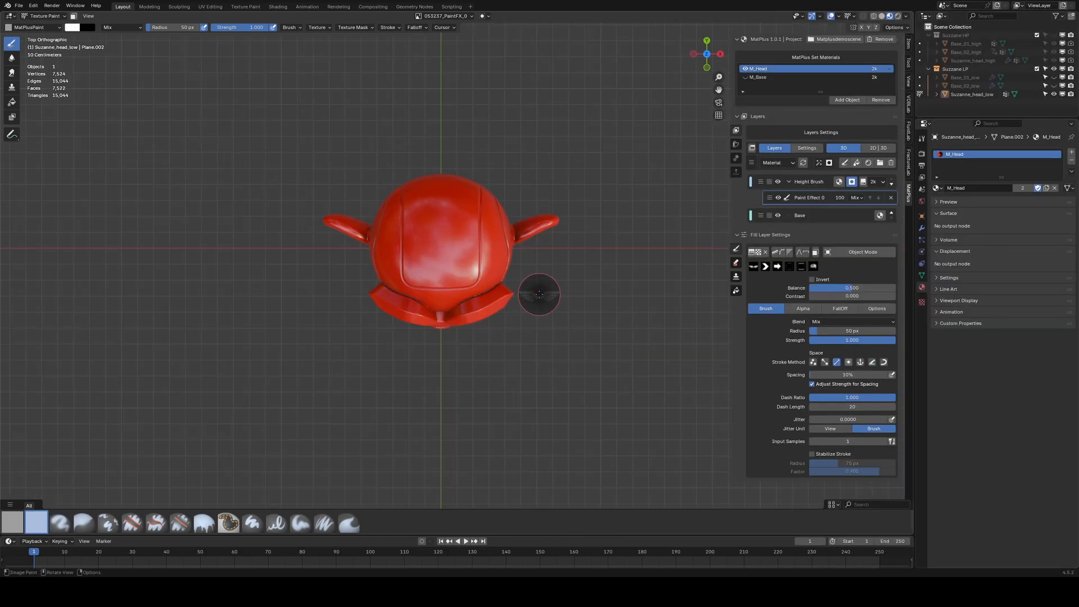
key(f)
click(471, 279)
scroll(441, 270, up, 5)
shift+middle_drag(432, 252, 460, 274)
key(f)
click(492, 272)
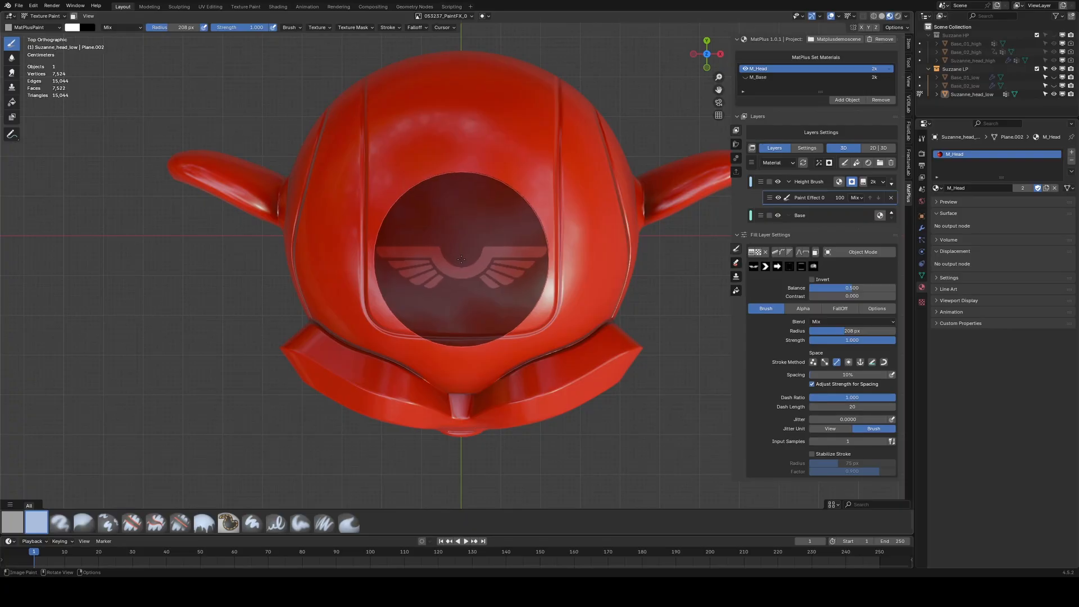
key(f)
click(467, 259)
click(461, 252)
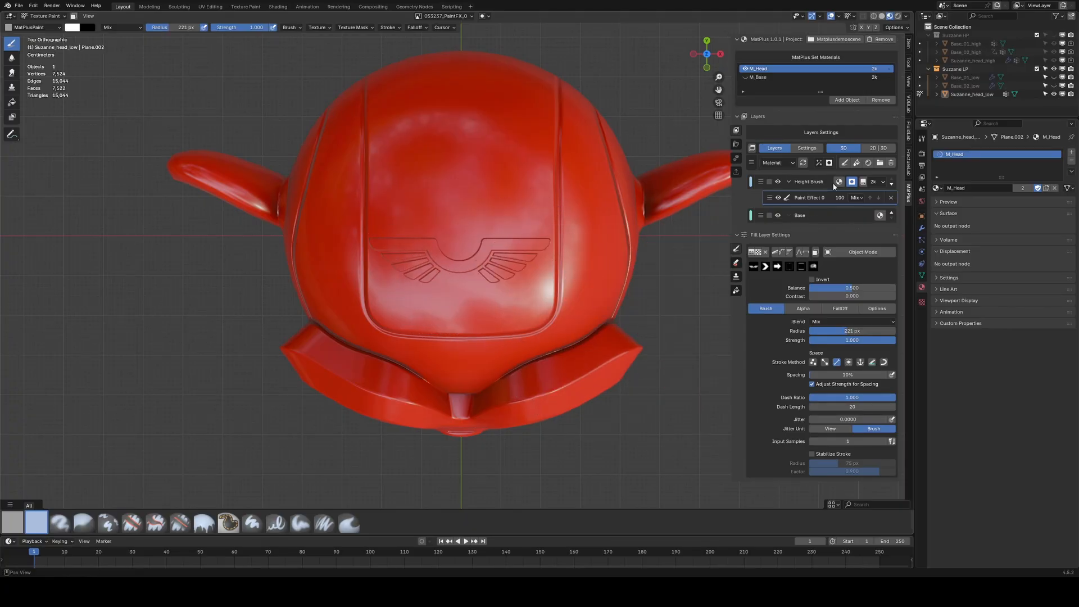
Return to Object Mode to inspect the embossed emblem on the head.
click(851, 256)
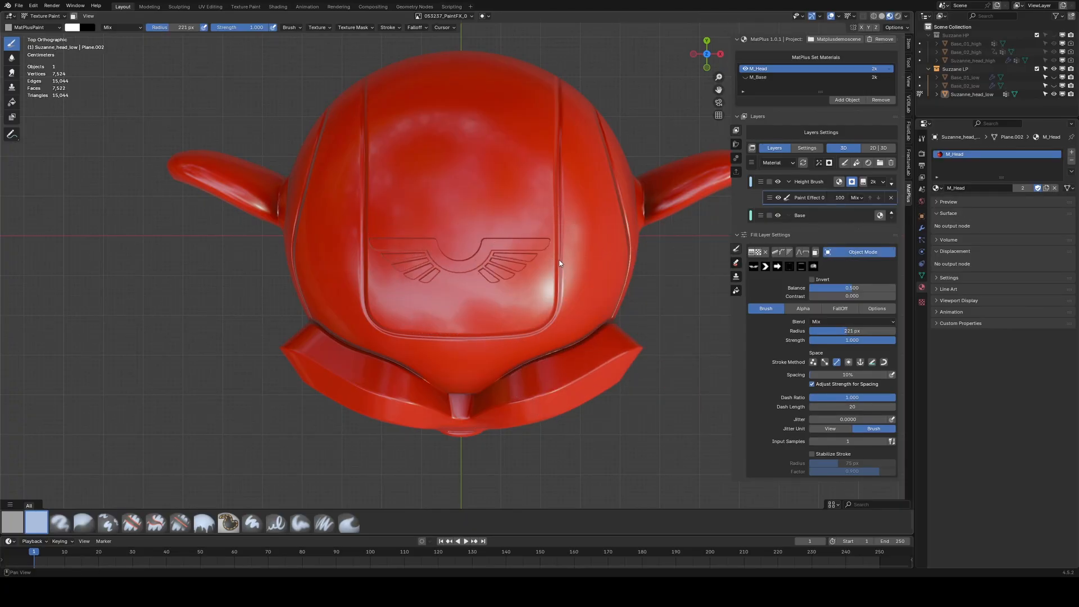
middle_drag(560, 262, 511, 215)
scroll(528, 187, up, 8)
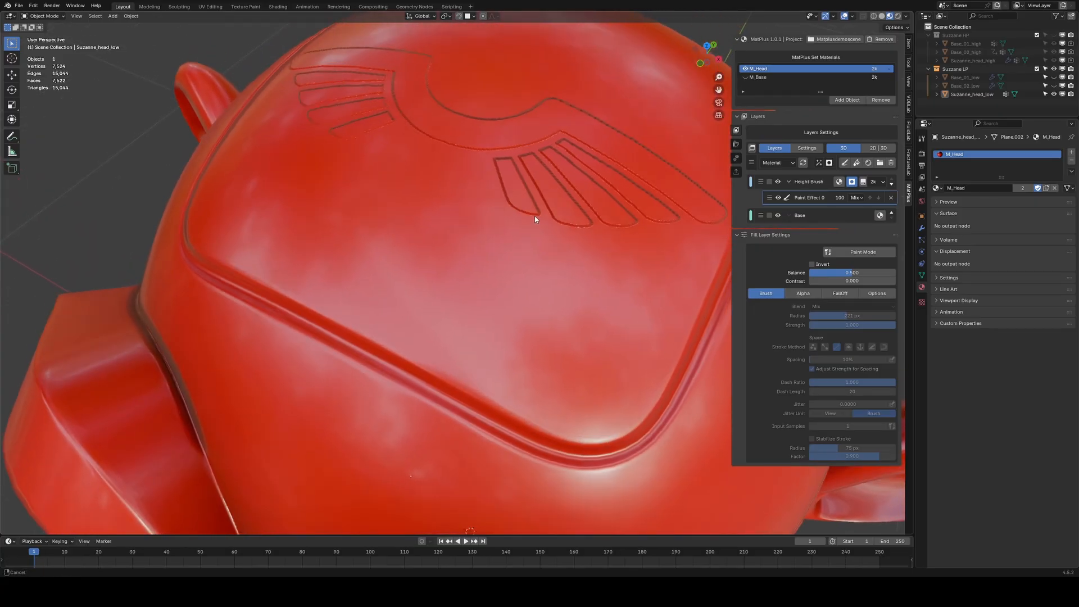
middle_drag(535, 216, 494, 300)
Add a Blur mask filter to the Height Brush layer.
click(819, 163)
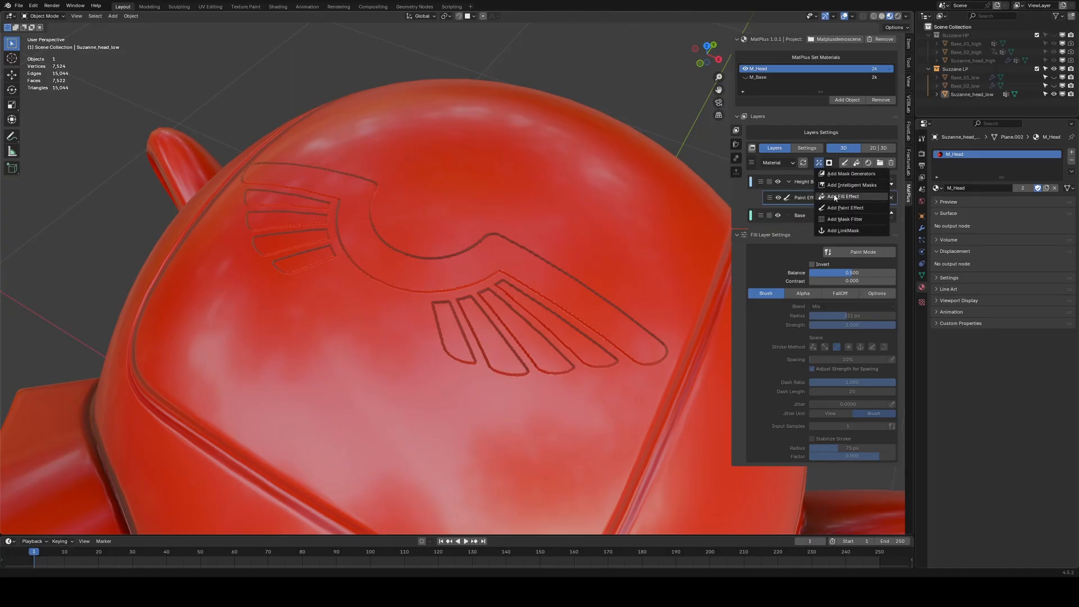
click(835, 217)
click(815, 265)
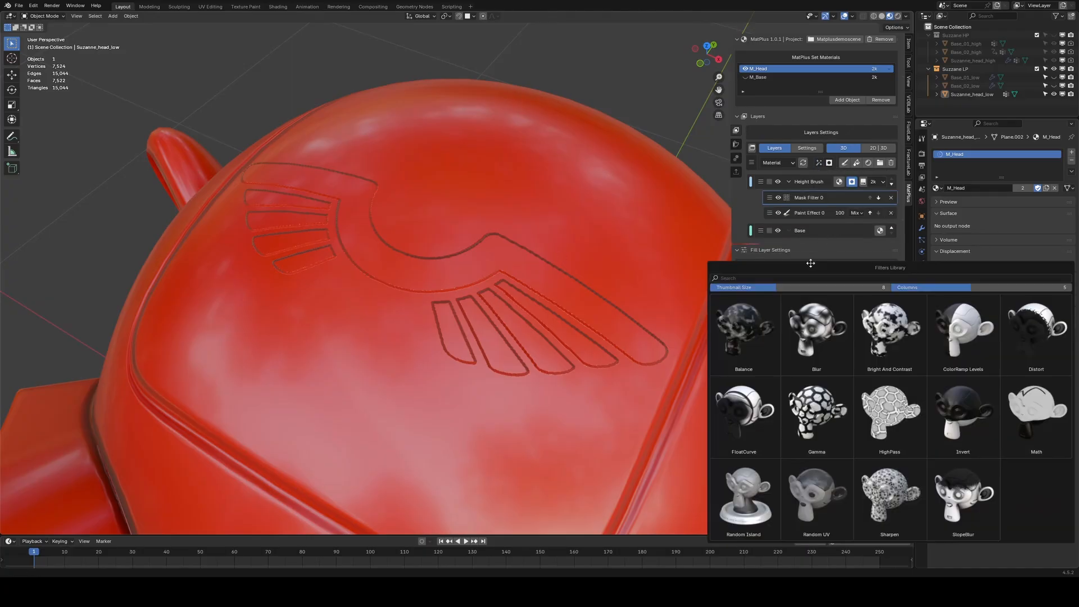
click(814, 324)
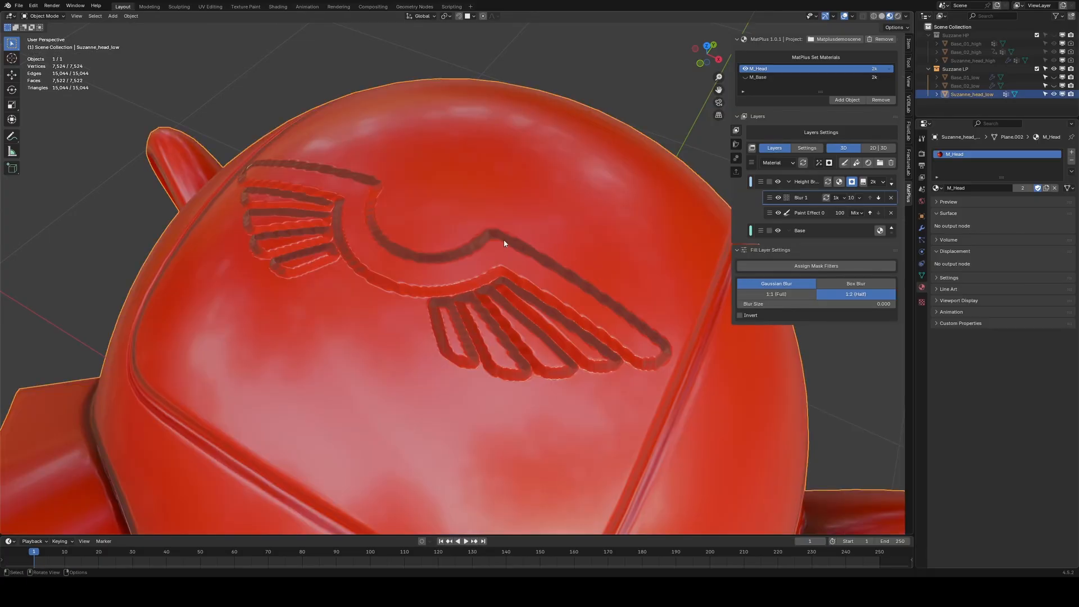
Set the blur filter to 2k resolution with 1:1 (Full) scale and update it.
middle_drag(489, 248, 513, 248)
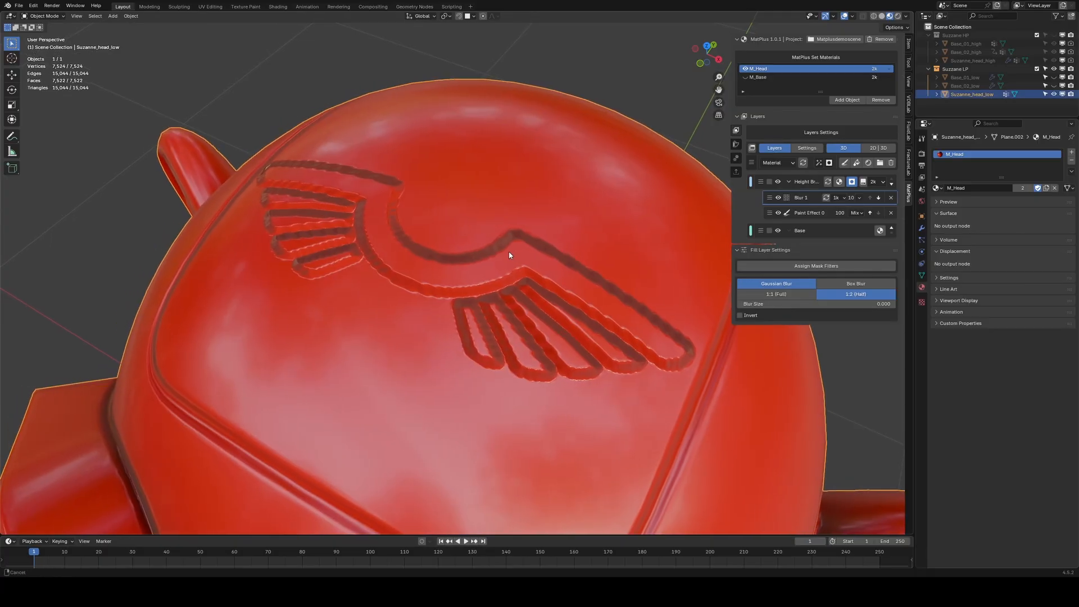
click(837, 197)
click(846, 253)
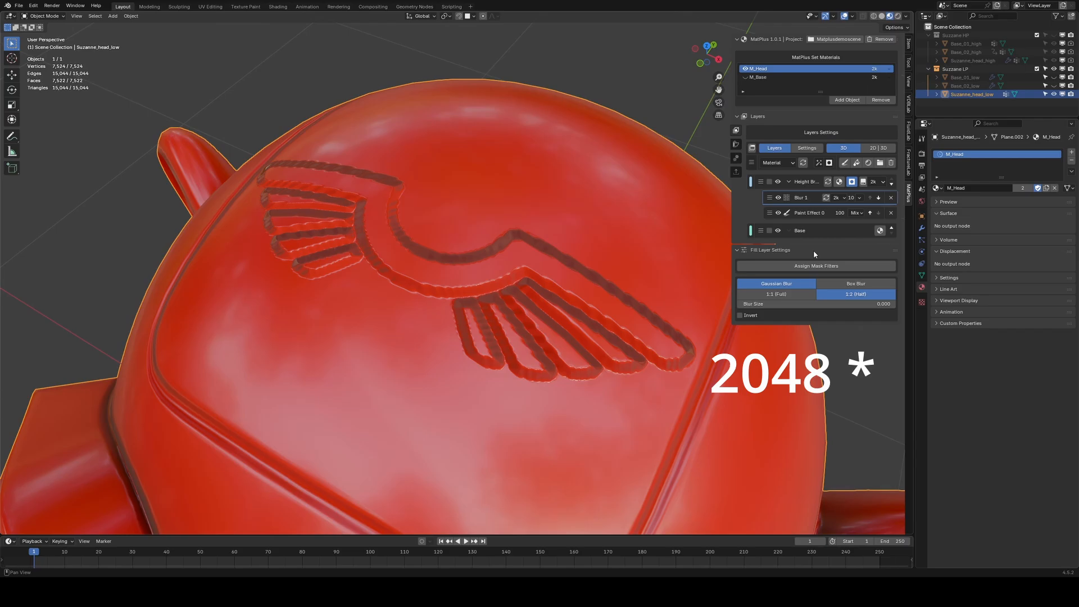
click(776, 294)
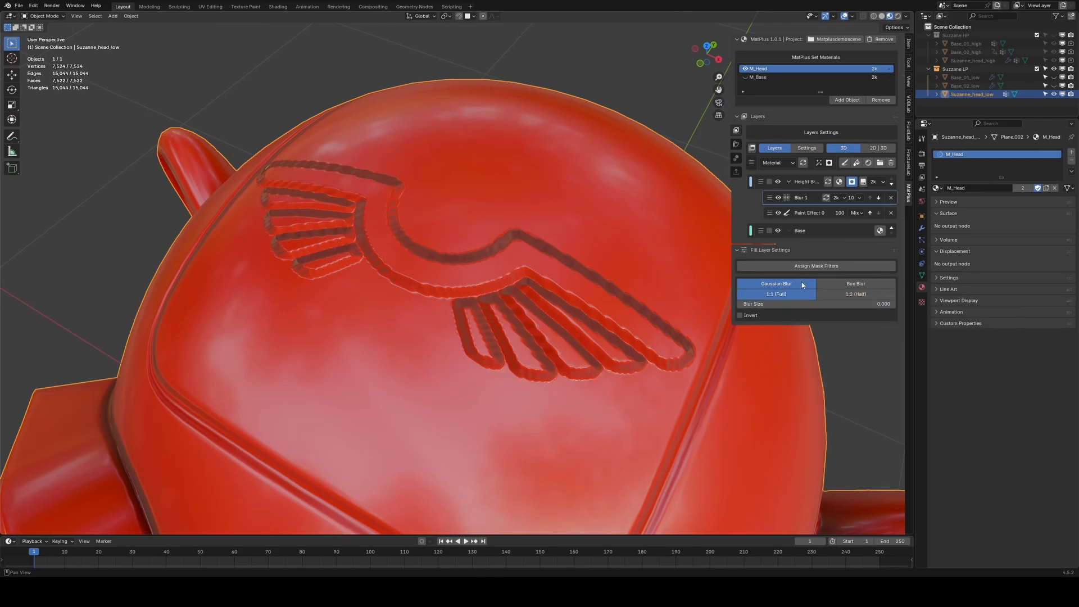
click(826, 198)
Set the blur filter's blur size to 0.01.
middle_drag(496, 302, 508, 310)
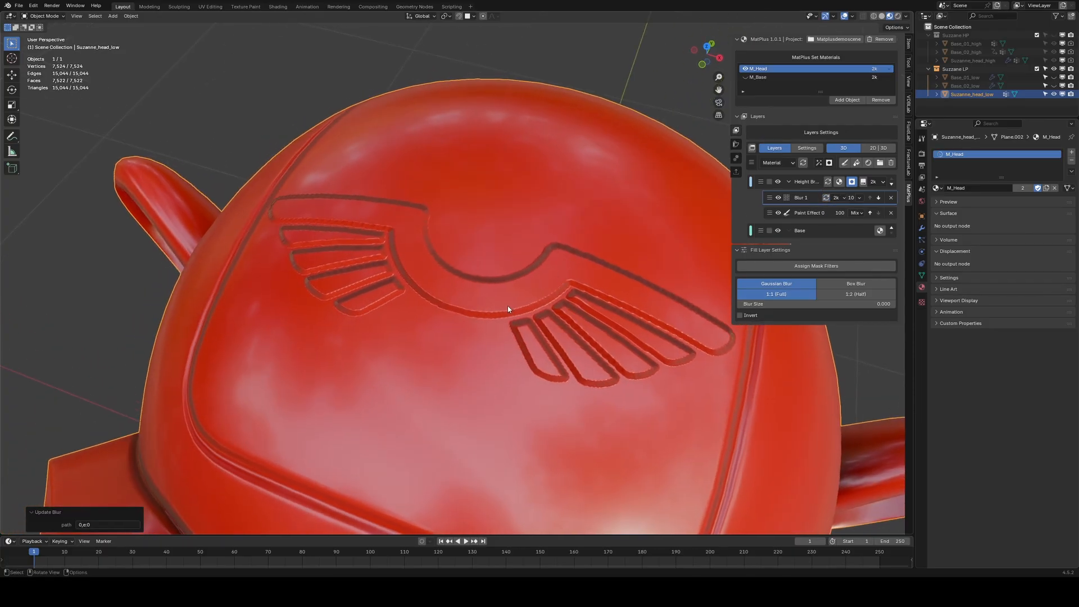
click(768, 304)
text(0.0)
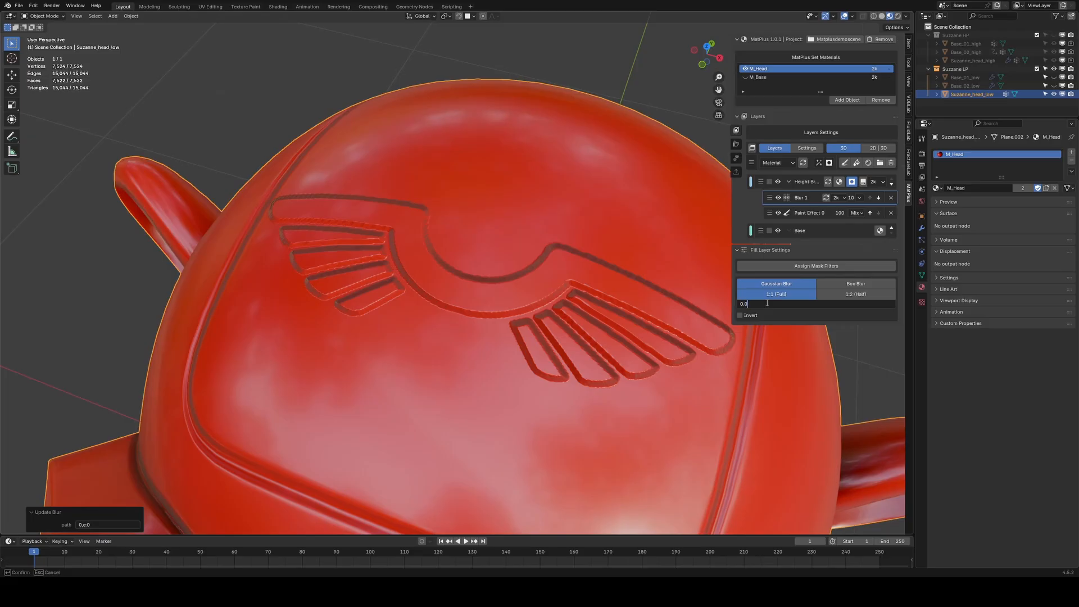
text(1)
key(Return)
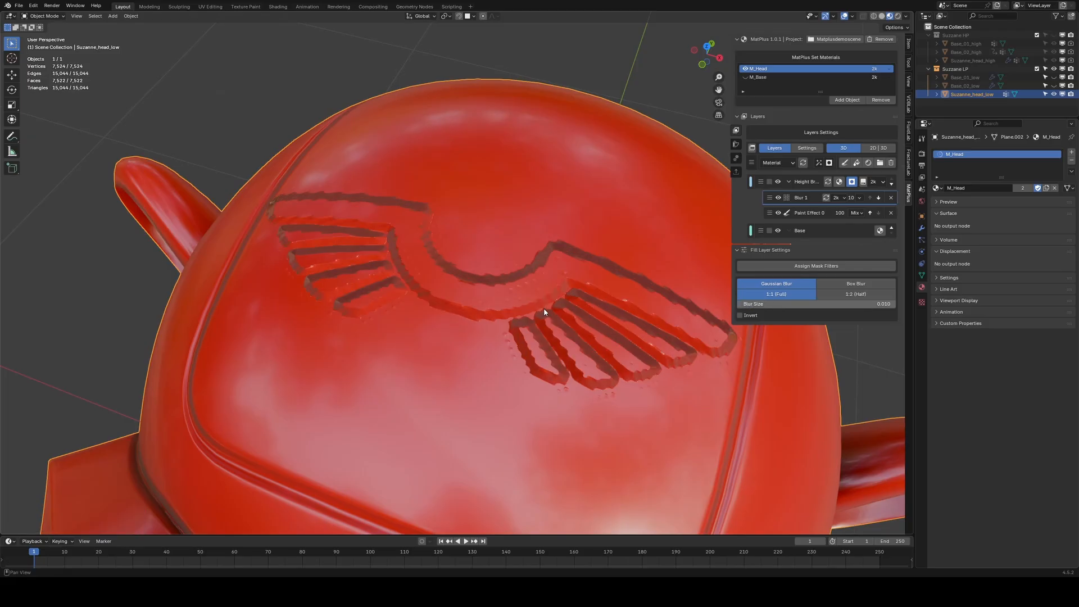
Add a FloatCurve mask filter to the Height Brush layer and pull its curve's midpoint down to about 0.52, 0.16.
middle_drag(544, 308, 556, 332)
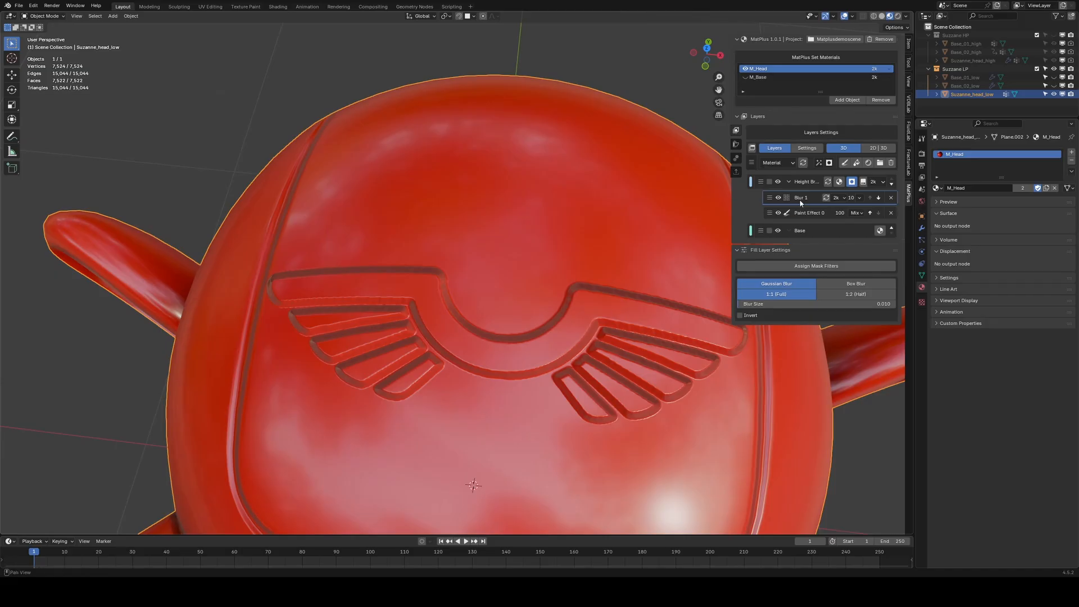
click(818, 162)
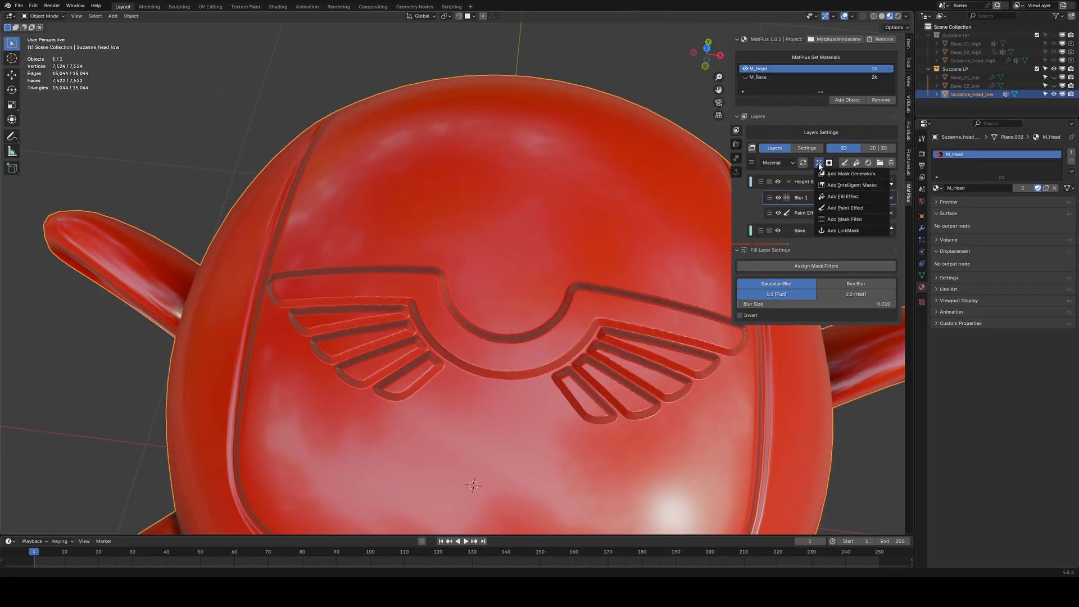
click(837, 219)
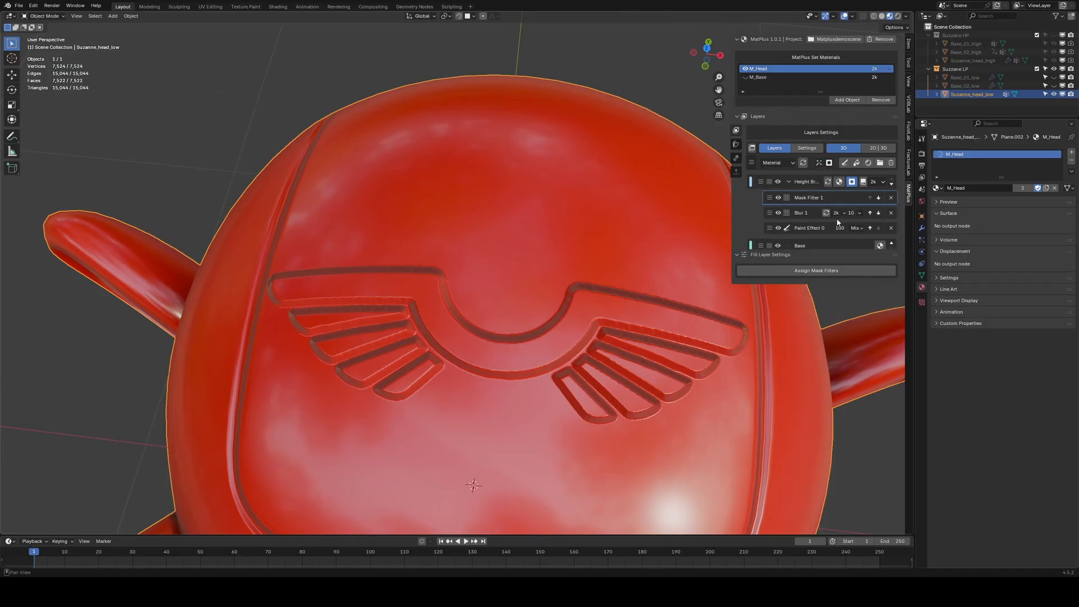
click(806, 280)
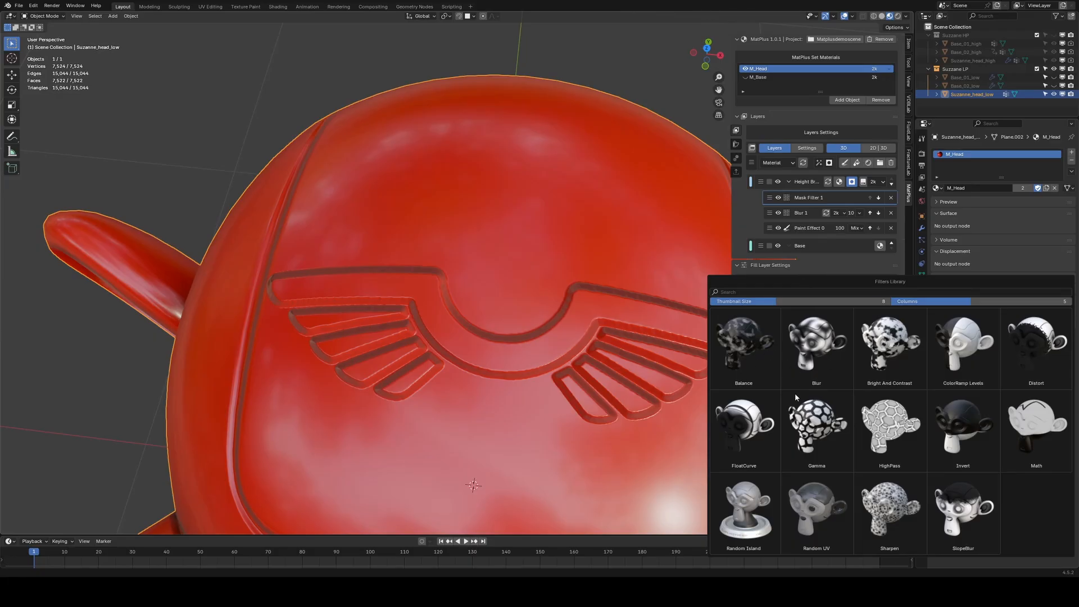
click(756, 420)
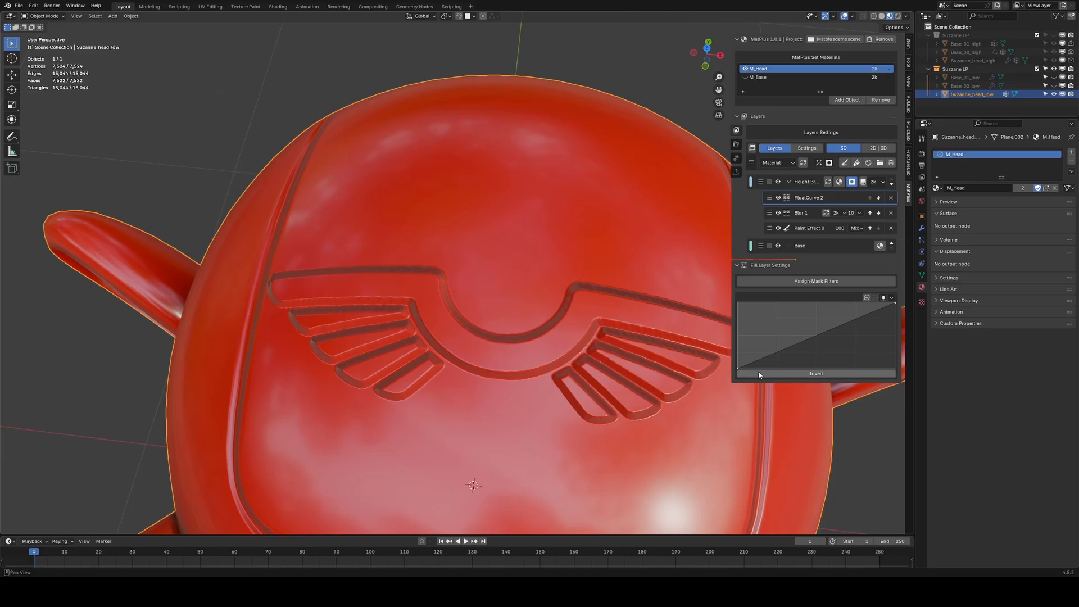
drag(739, 369, 820, 361)
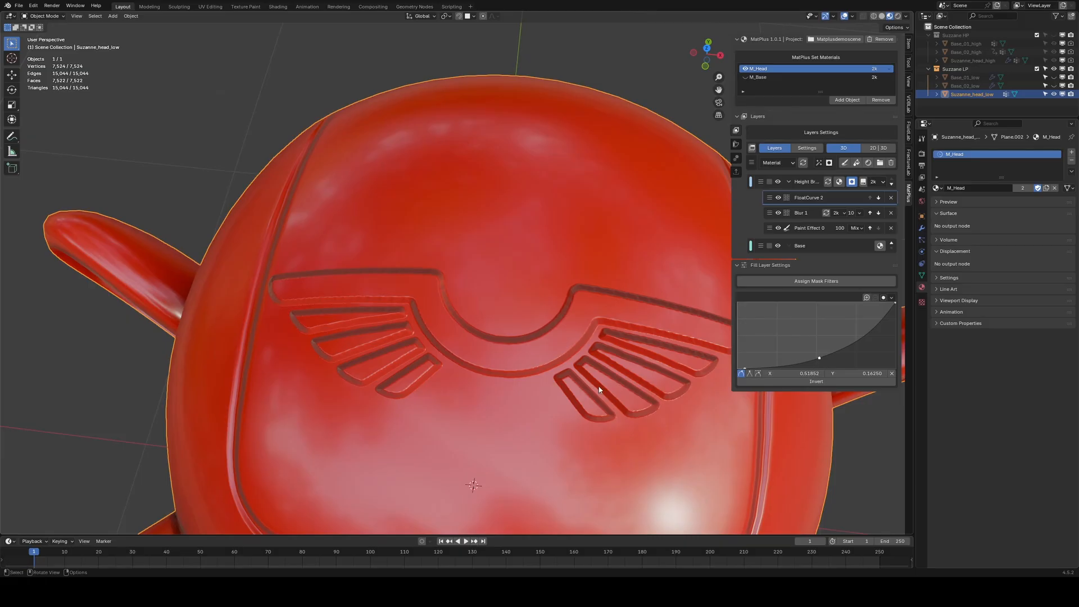
Add a LinkMask to the Height Brush layer.
middle_drag(517, 373, 511, 335)
scroll(512, 331, down, 3)
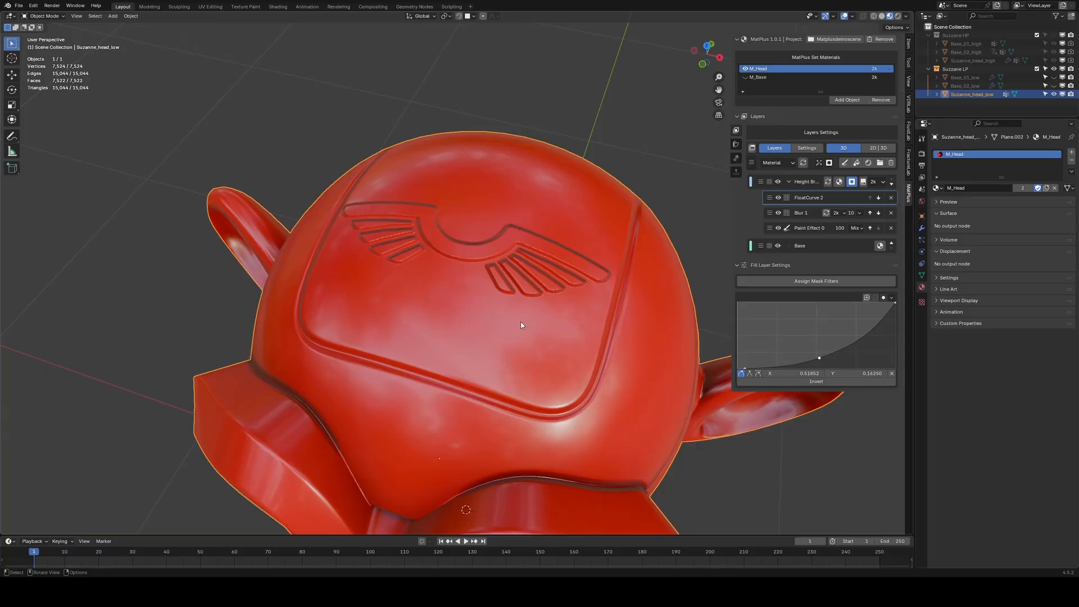
click(818, 162)
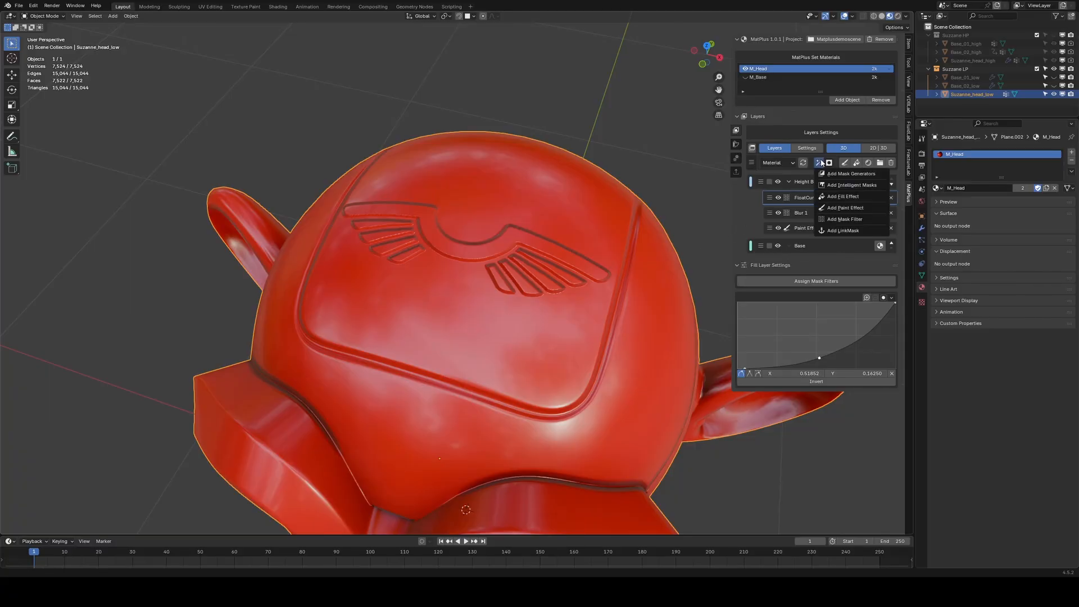
click(843, 230)
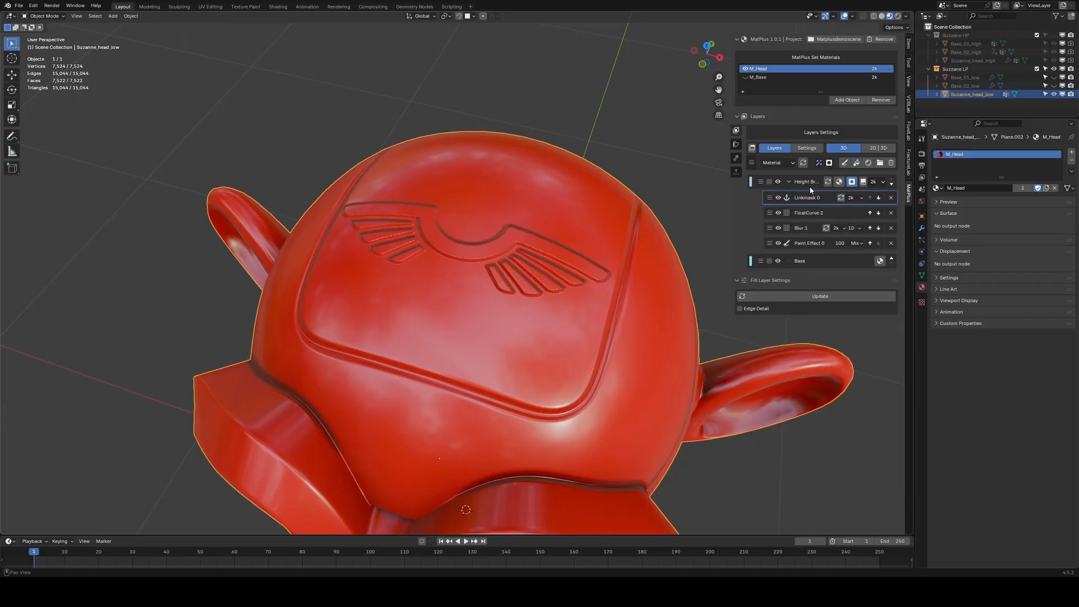
Rename the link mask to Height.
shift+middle_drag(621, 215, 633, 233)
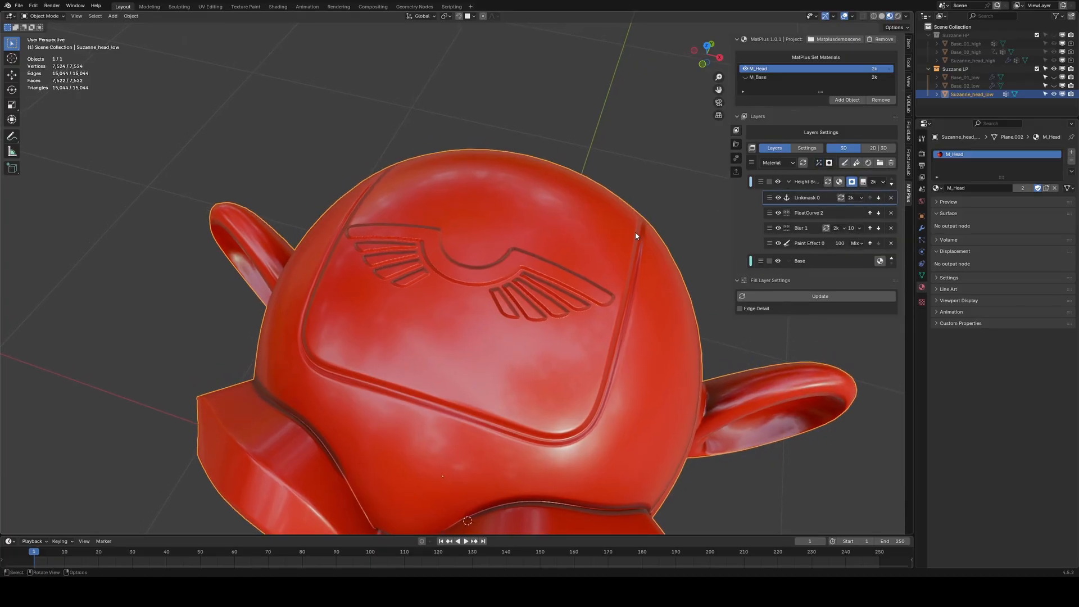
double_click(806, 199)
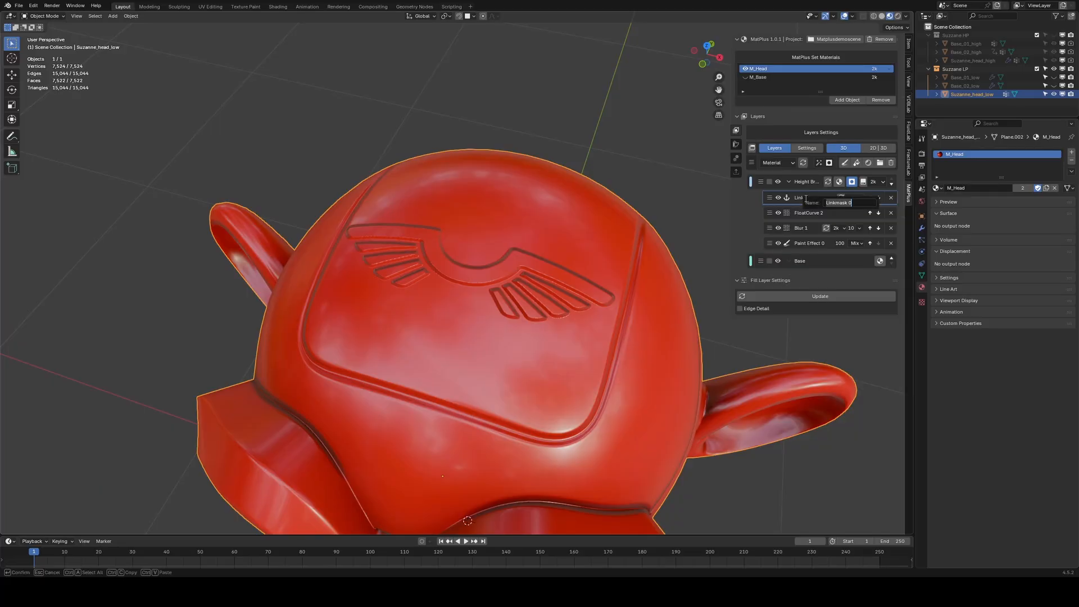
text(Height)
key(Return)
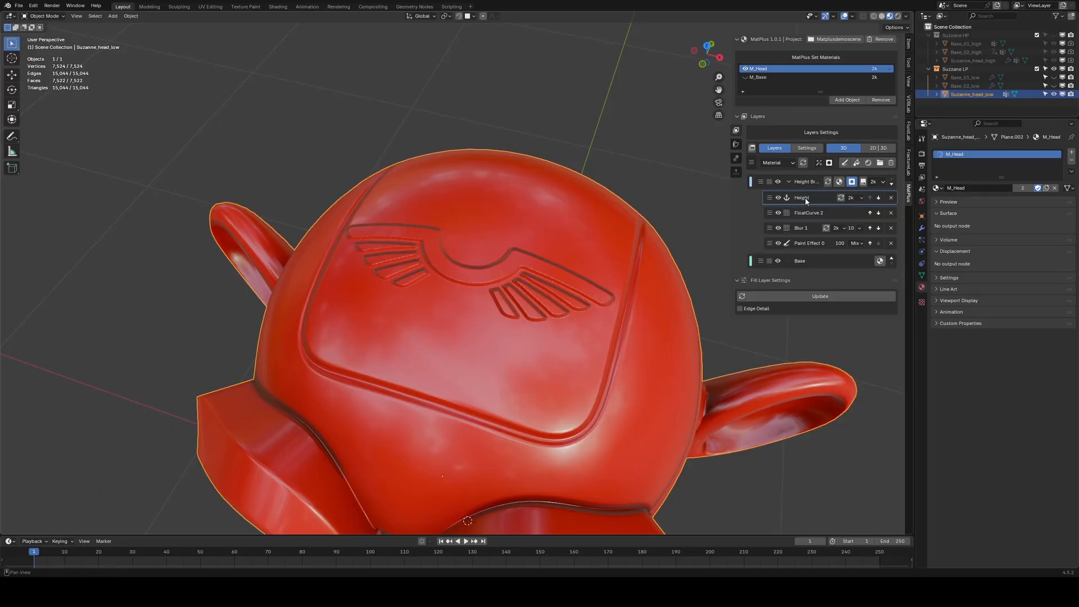
Enable color, metallic and roughness channels on the Height Brush layer, setting metallic to 1 and roughness to about 0.195.
middle_drag(595, 271, 586, 265)
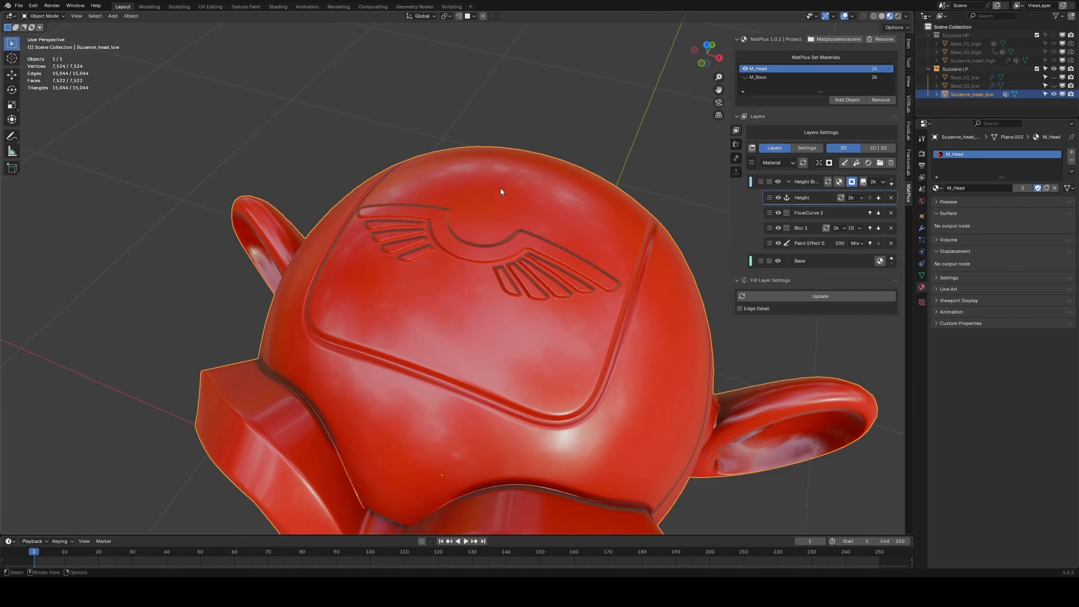
middle_drag(487, 219, 491, 221)
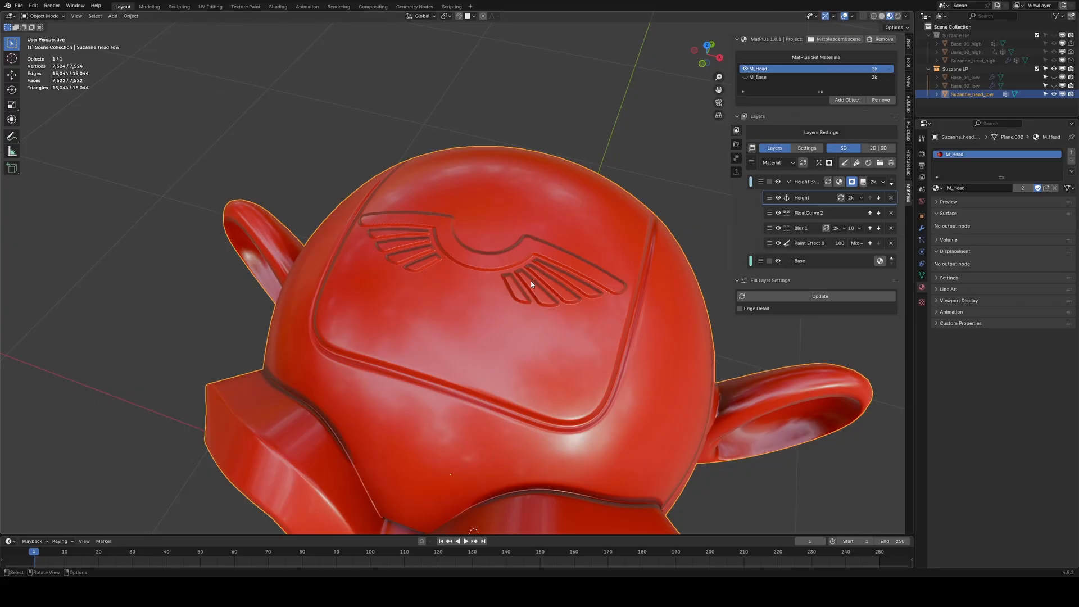
middle_drag(531, 281, 562, 258)
click(828, 181)
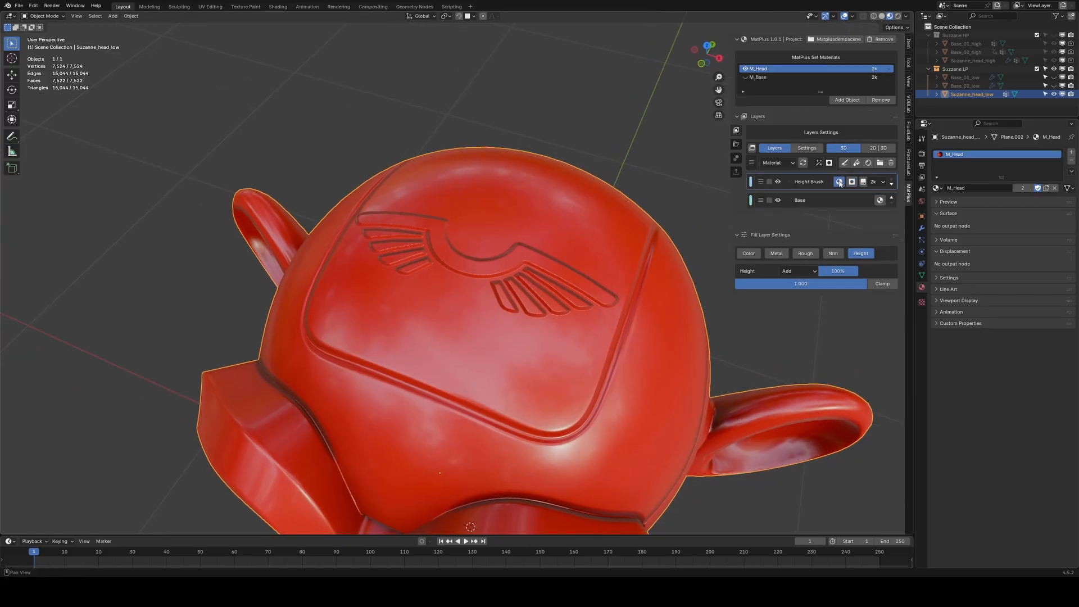
click(776, 238)
click(748, 238)
click(805, 239)
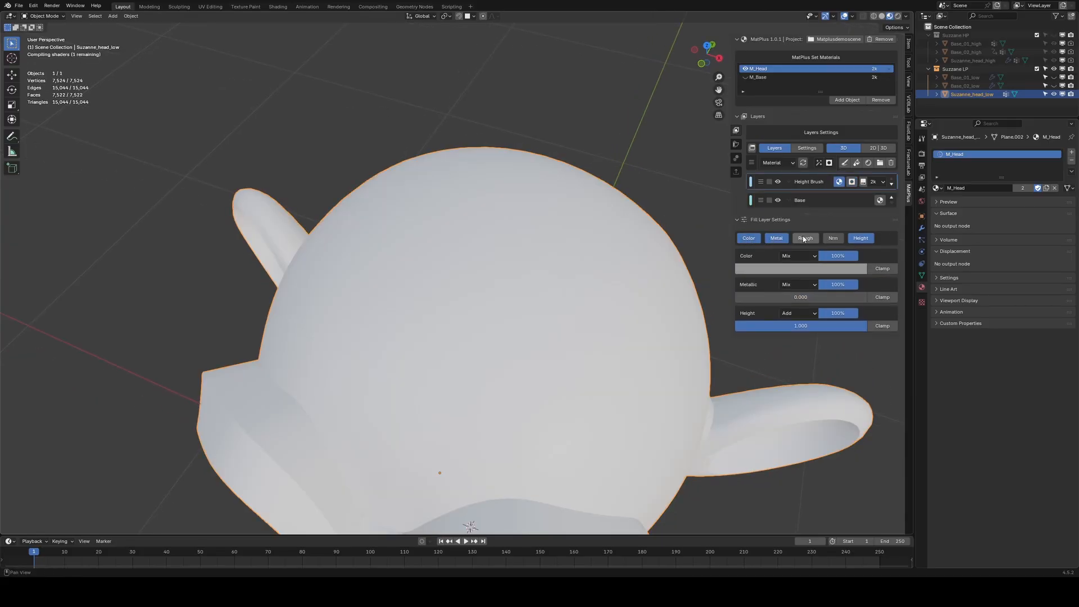
drag(789, 296, 868, 296)
drag(802, 325, 759, 326)
scroll(471, 292, up, 8)
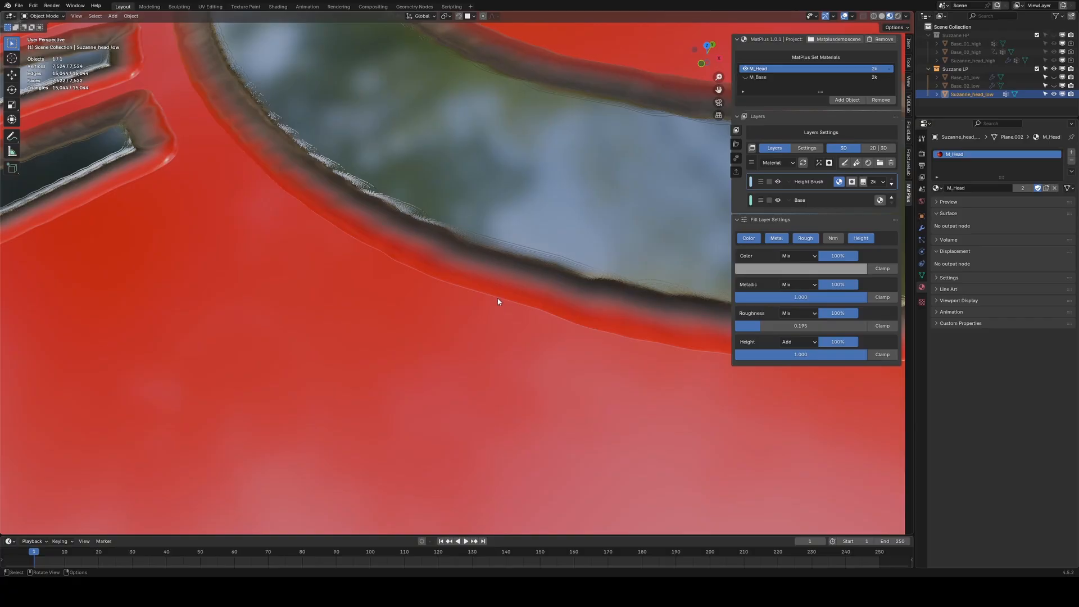
scroll(516, 281, down, 5)
middle_drag(520, 284, 524, 314)
scroll(524, 314, up, 3)
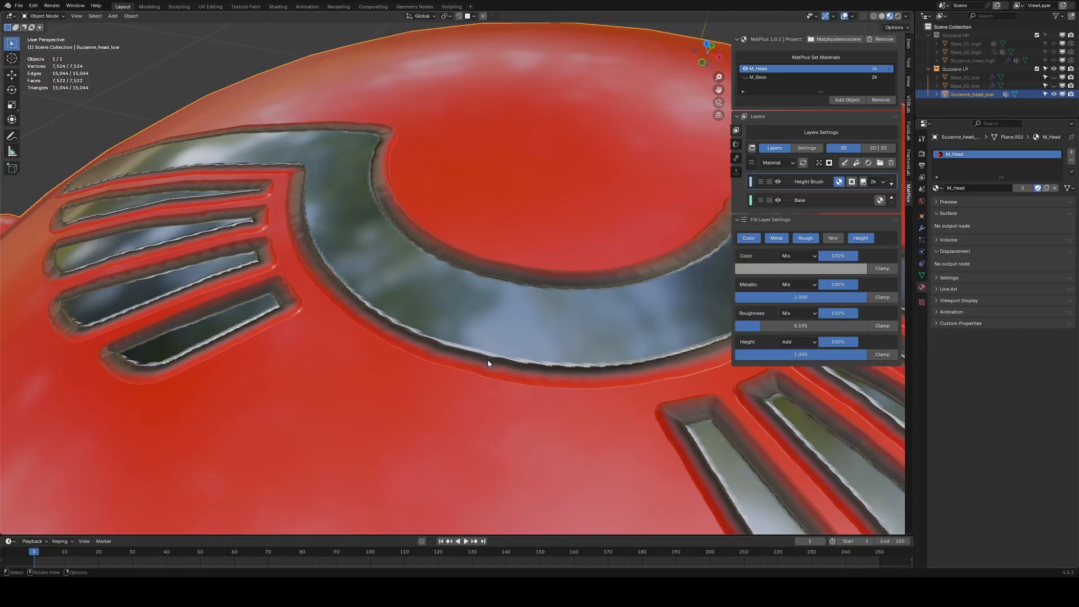
Disable the color, metallic and roughness channels on the Height Brush layer again.
click(748, 239)
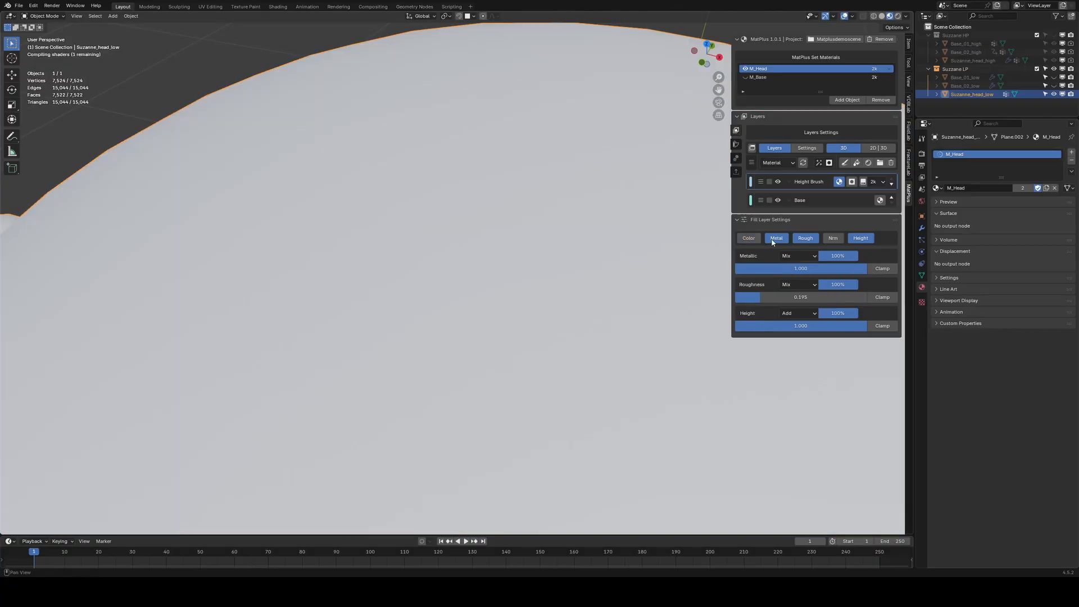
click(776, 238)
click(806, 238)
scroll(543, 265, down, 8)
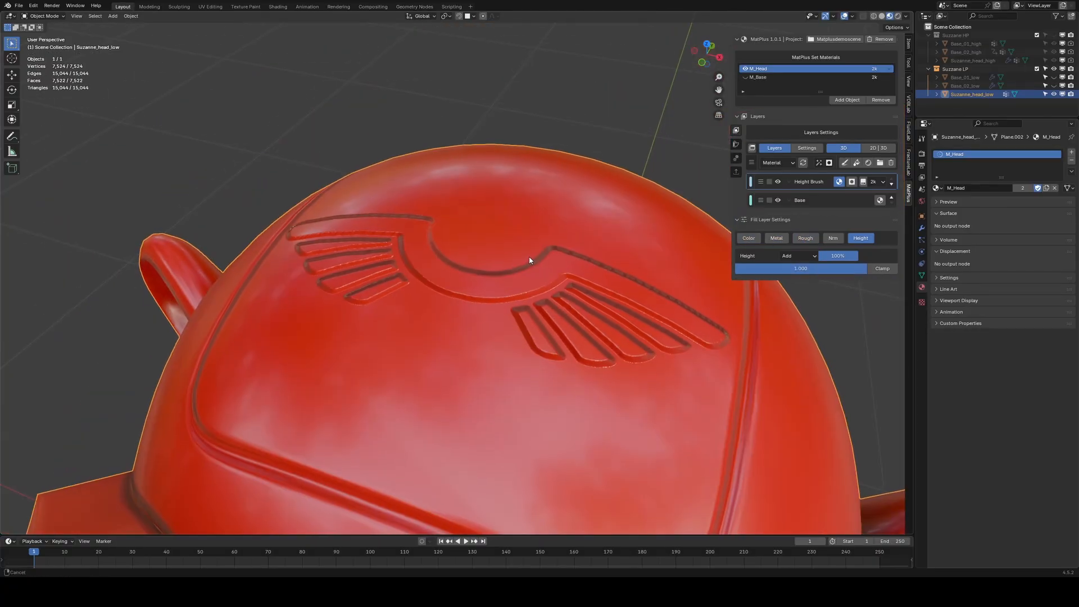
Rename the new fill layer above Height Brush to Metallic.
scroll(515, 266, up, 1)
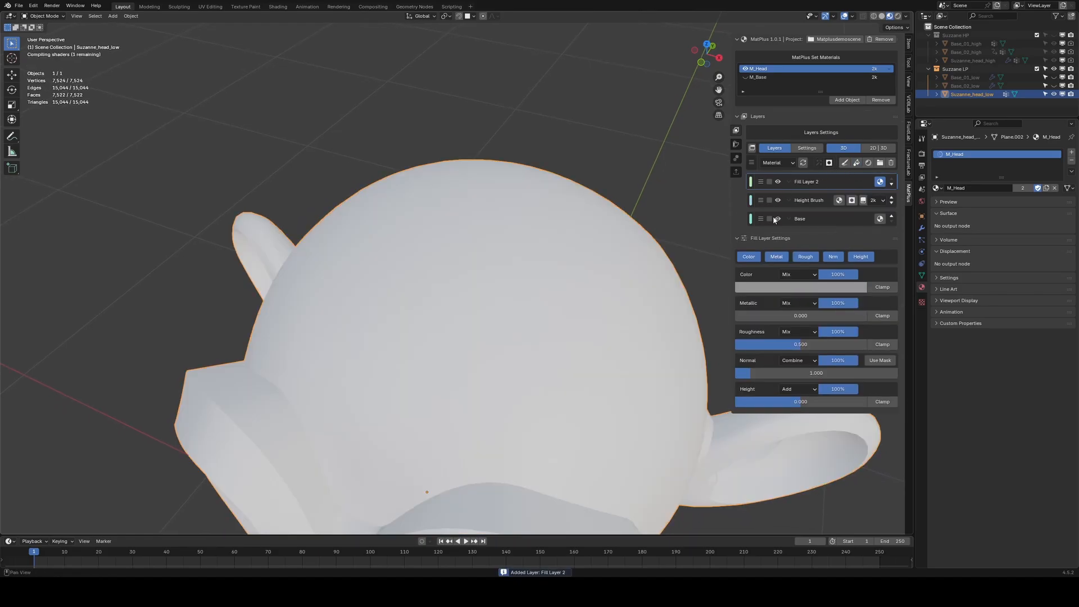
double_click(809, 181)
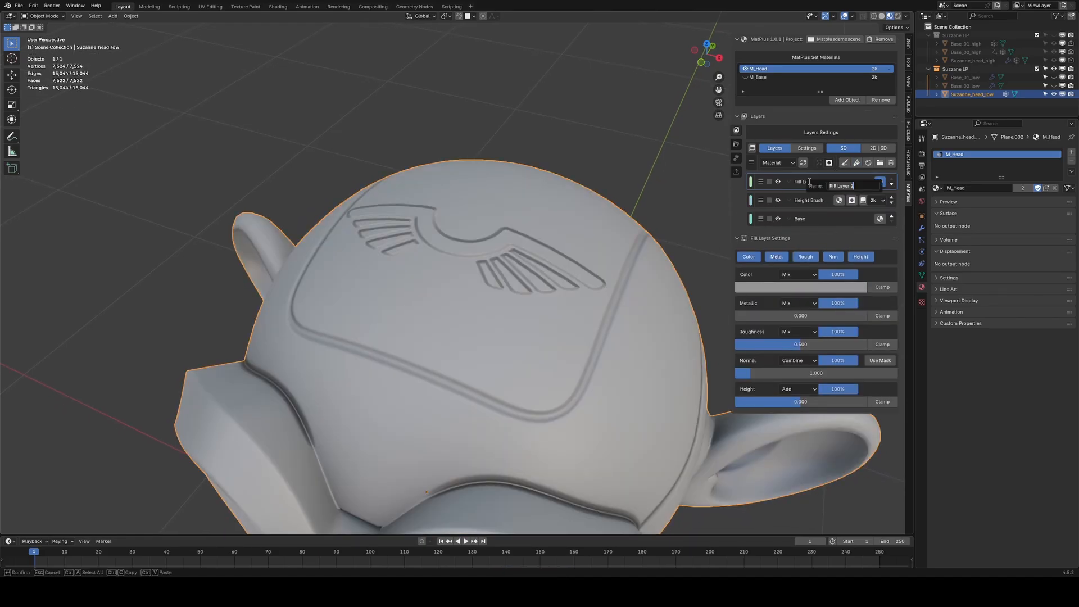
key(BackSpace)
key(Return)
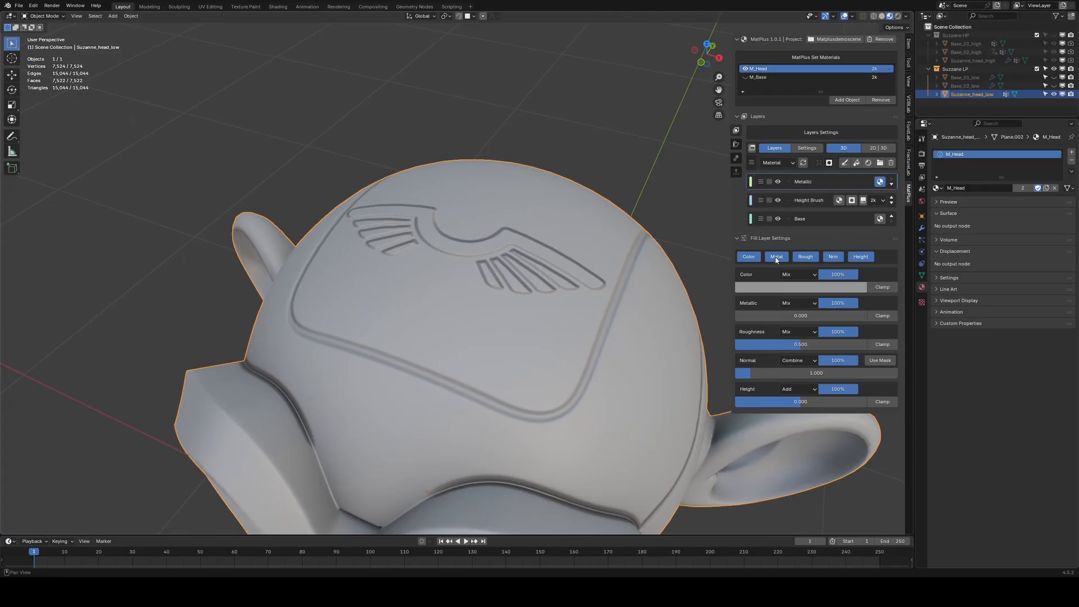
Keep only the color, metallic and roughness channels on the Metallic layer and set metallic to 1.
click(752, 257)
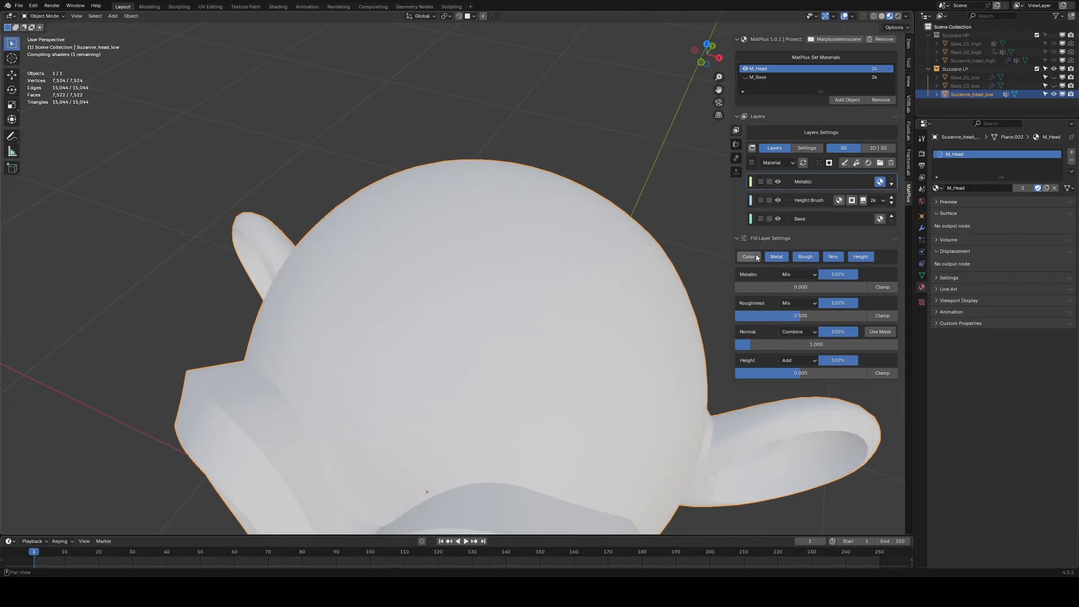
click(756, 257)
shift+click(779, 258)
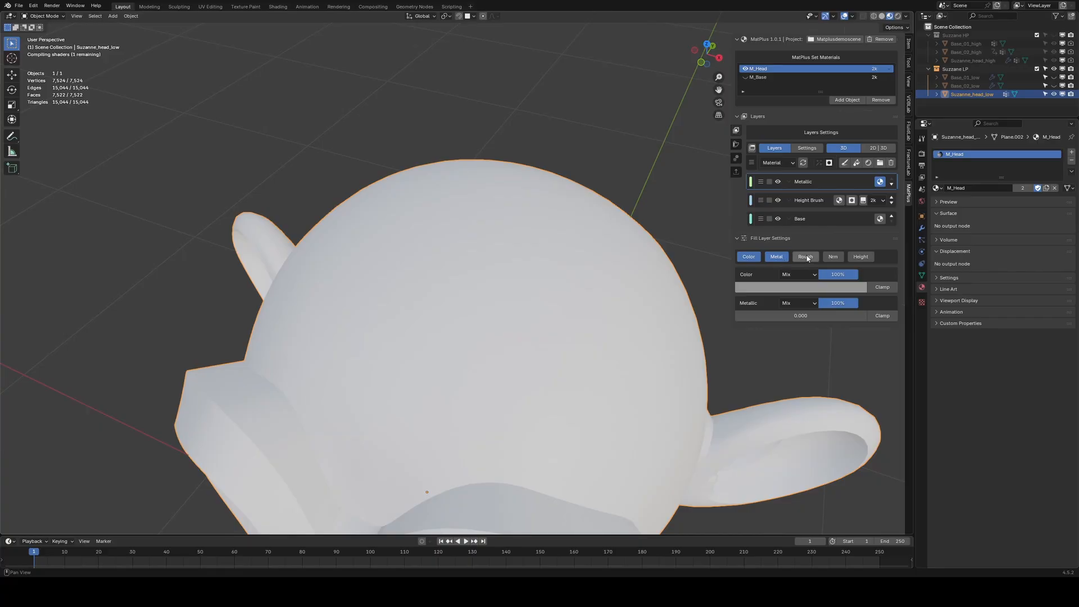
shift+click(807, 256)
drag(795, 317, 929, 317)
Set the Metallic layer's roughness to 0.25.
click(757, 346)
key(BackSpace)
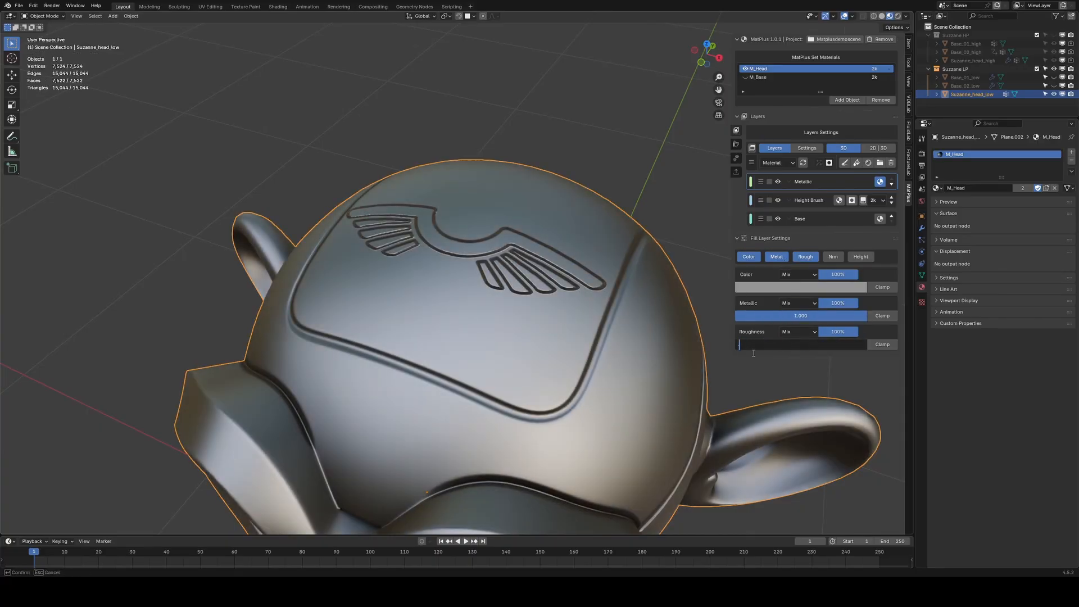
text(.25)
key(Return)
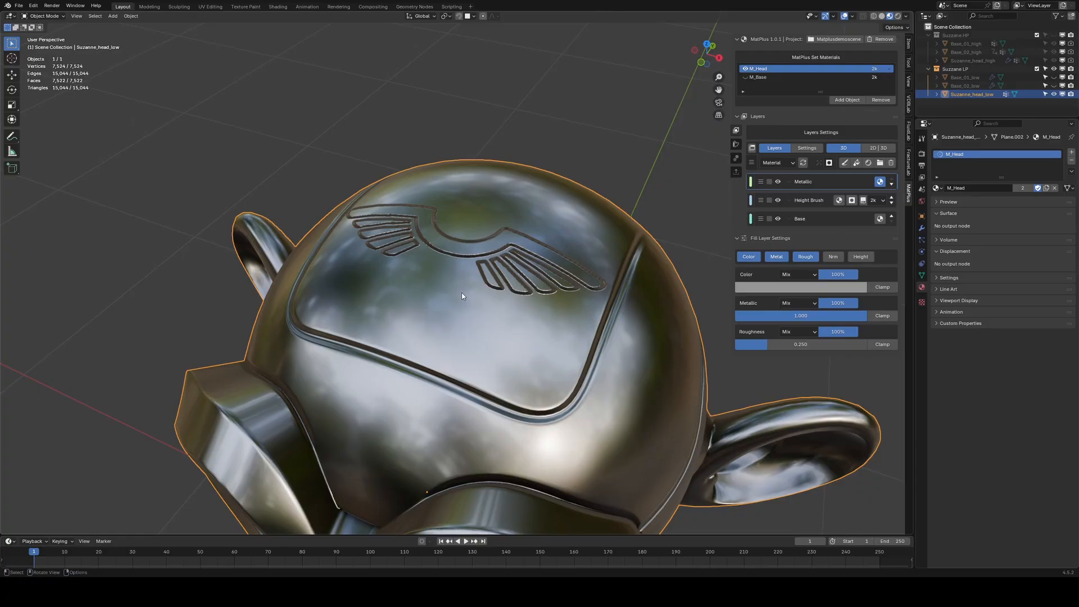
Add a black mask to the Metallic layer.
mouse_move(461, 292)
middle_down()
mouse_move(463, 283)
mouse_move(470, 295)
middle_up()
click(829, 163)
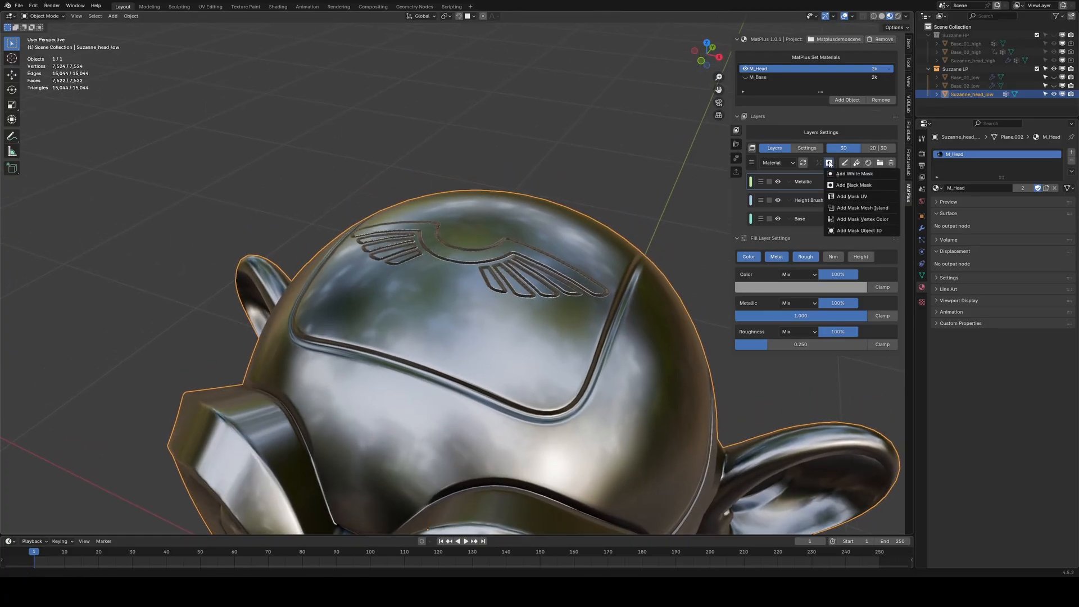
click(842, 185)
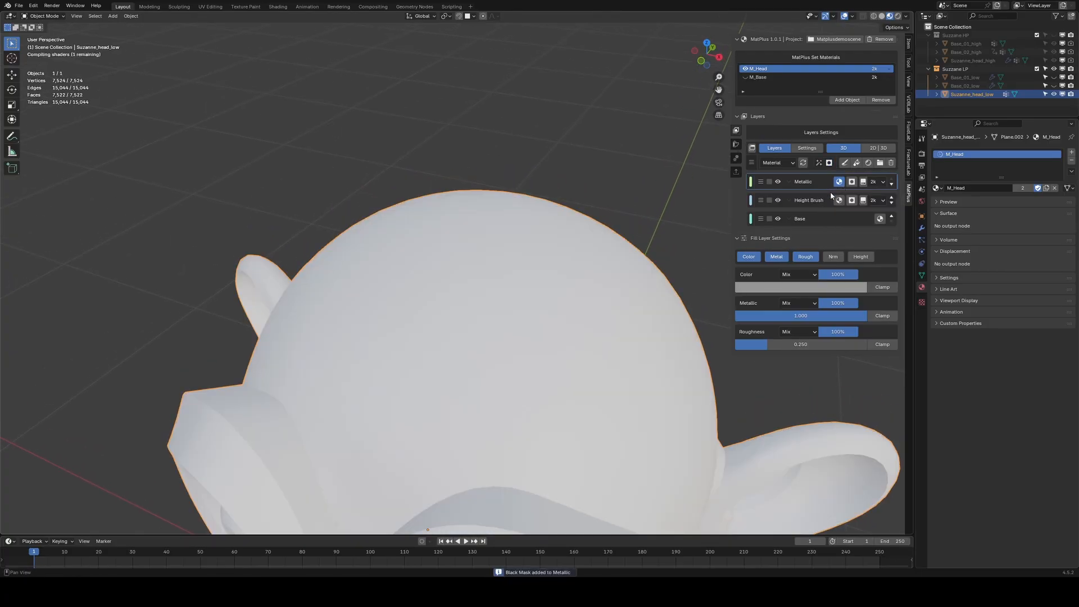
Add a fill effect to the Metallic layer's mask and link it to the Height channel.
click(820, 164)
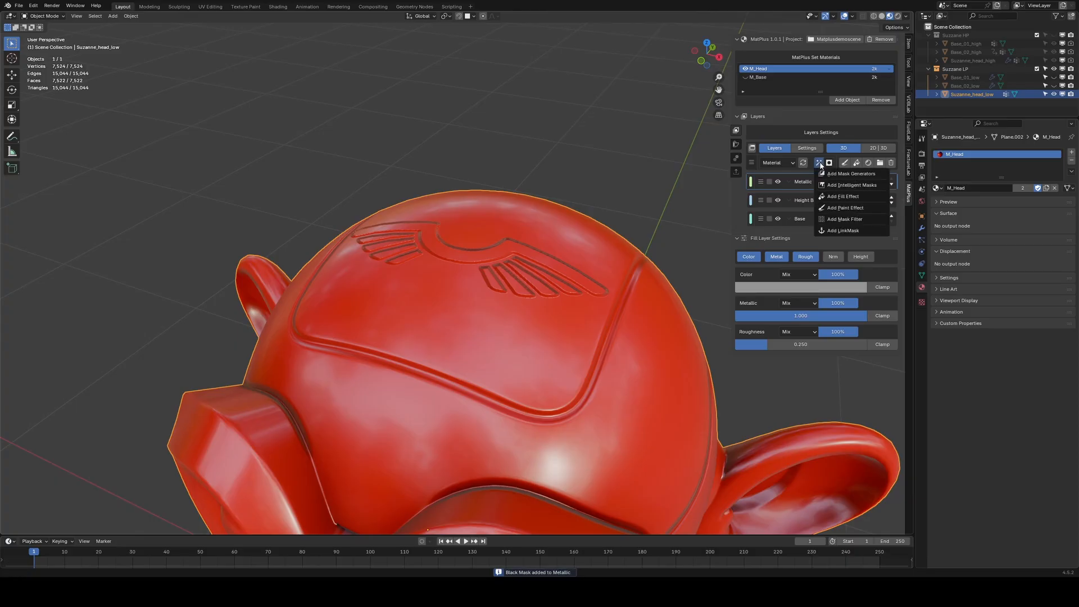
click(835, 197)
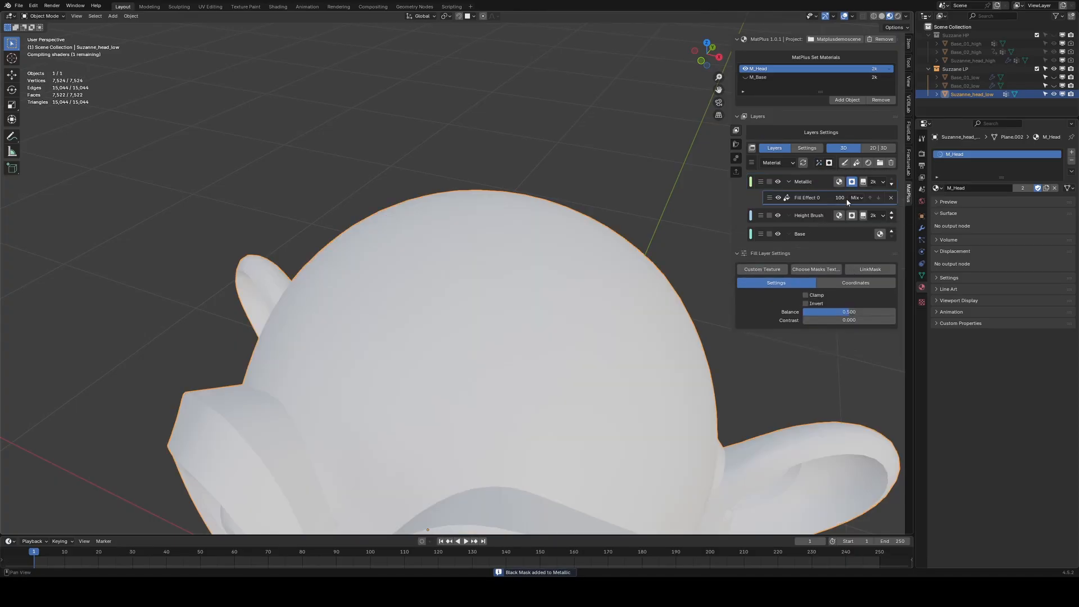
click(878, 270)
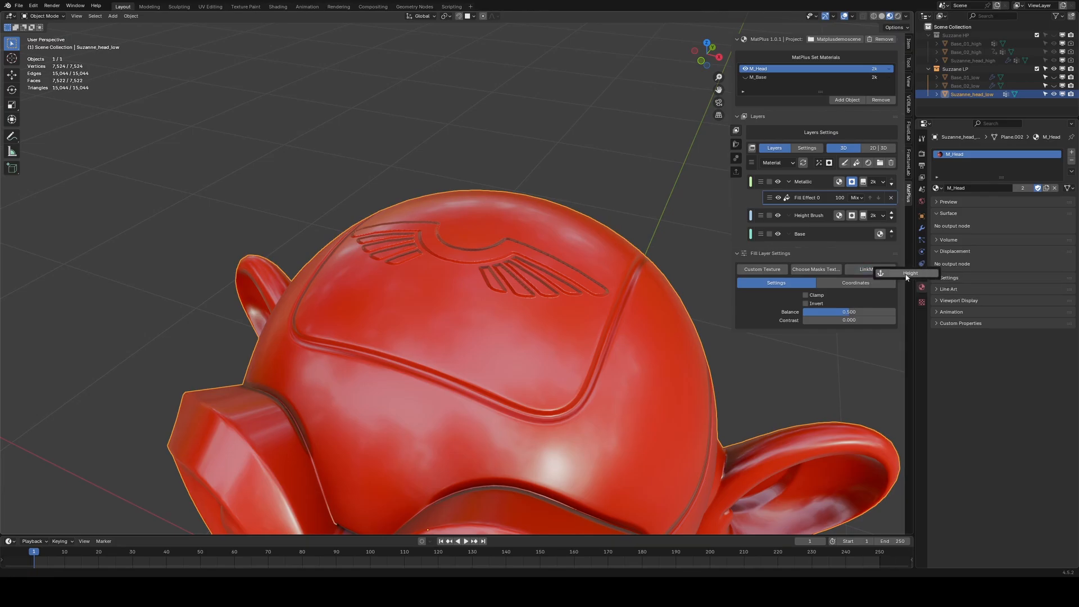
click(906, 276)
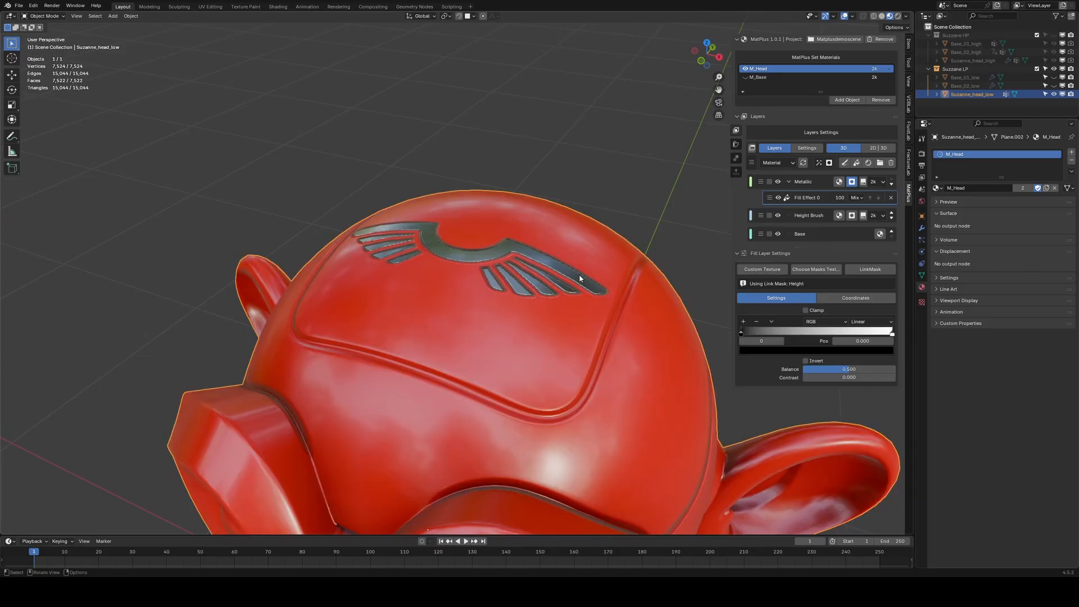
Move the Metallic mask ramp's white stop to position about 0.016 so the metal covers only the emblem.
scroll(579, 278, up, 5)
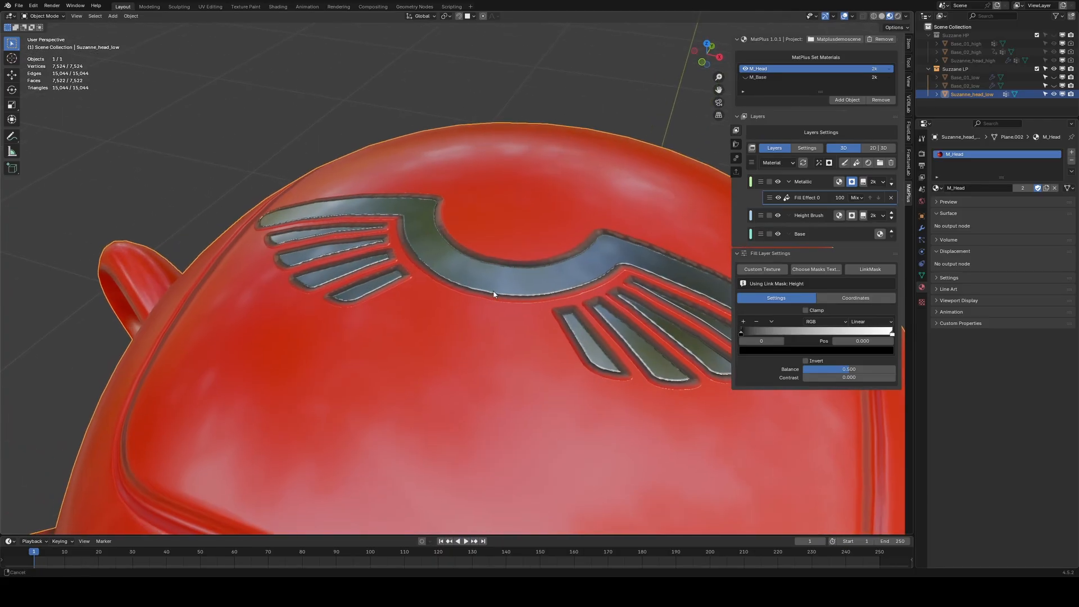
scroll(494, 296, up, 5)
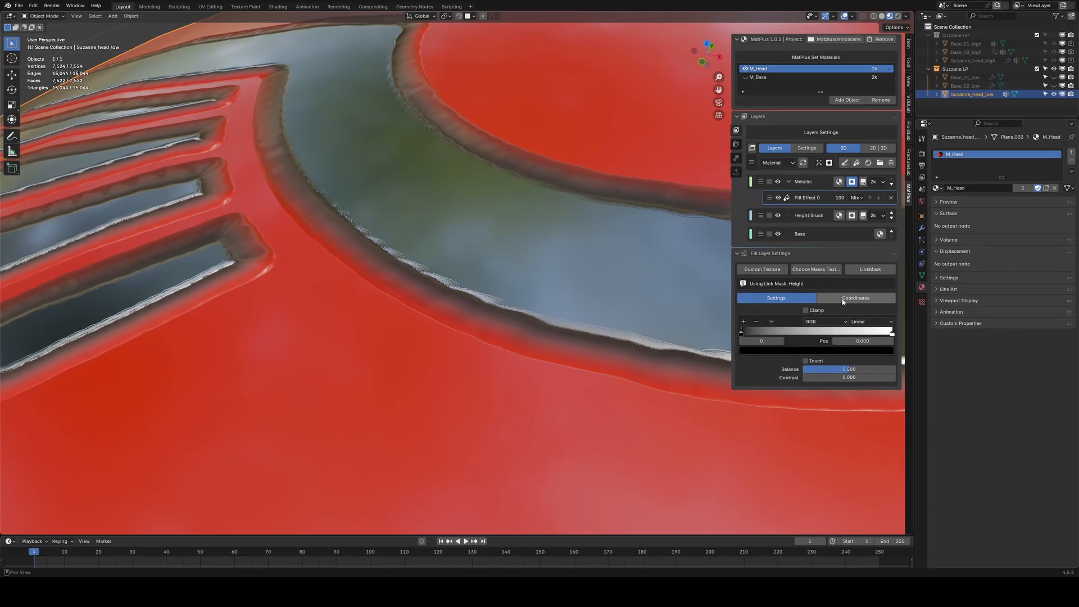
drag(892, 335, 741, 330)
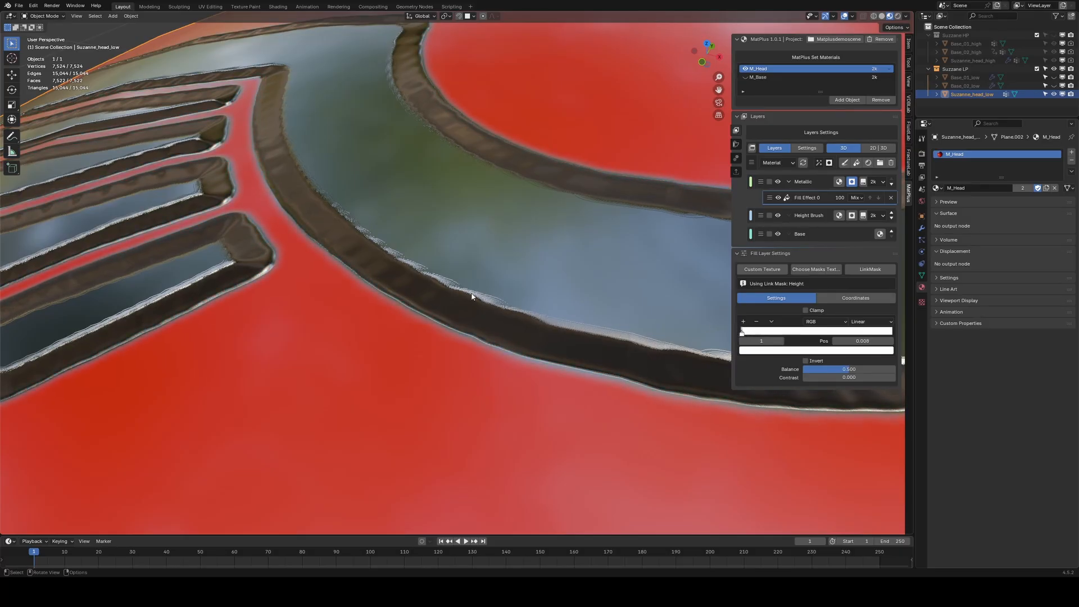
scroll(473, 296, down, 7)
middle_drag(513, 296, 530, 299)
scroll(524, 334, up, 2)
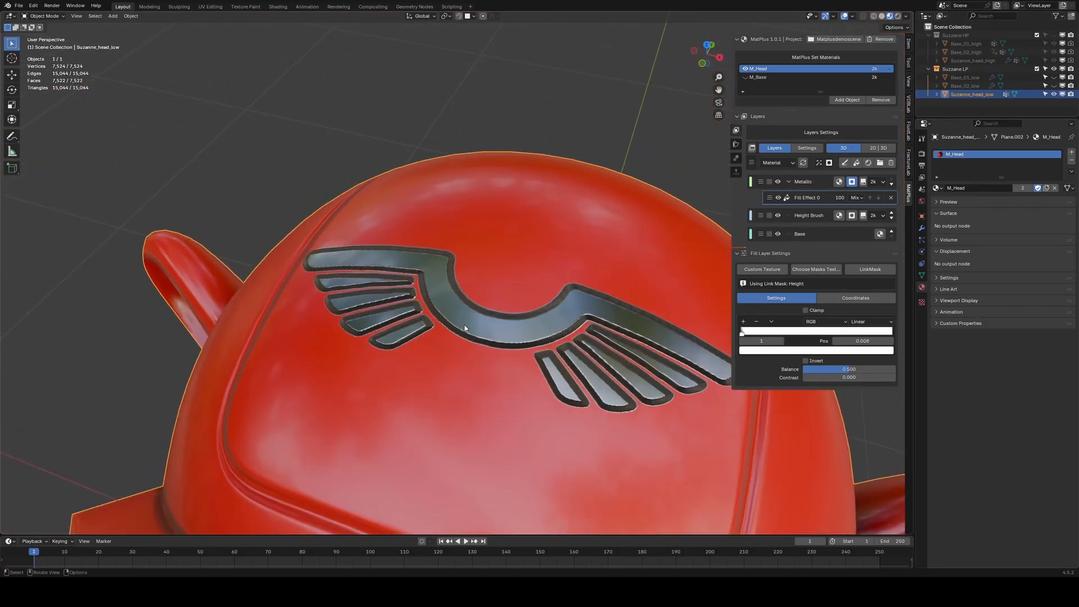
scroll(482, 330, up, 7)
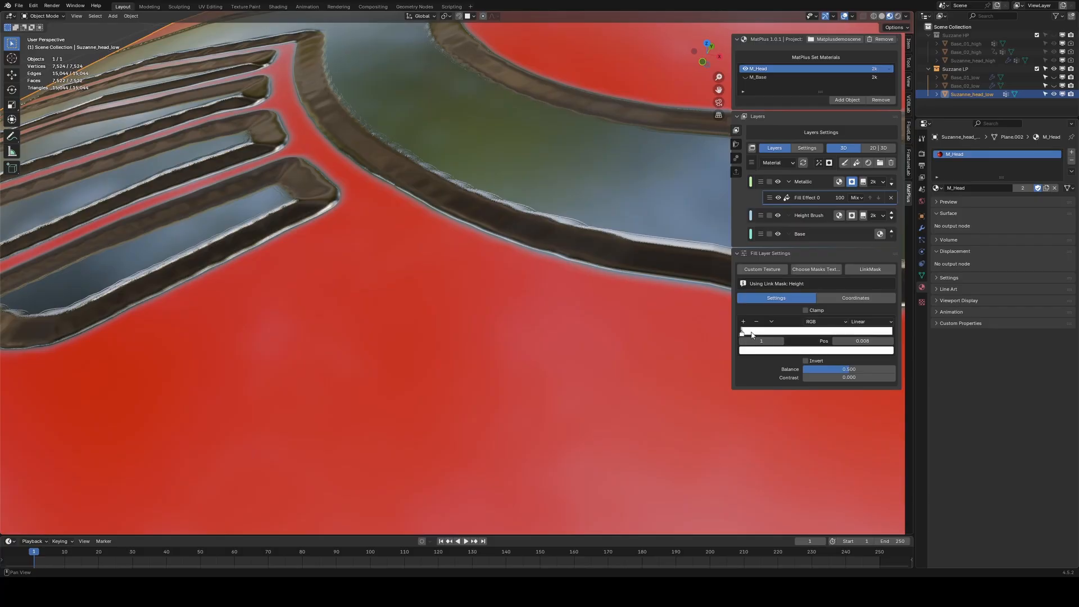
drag(742, 331, 745, 333)
scroll(494, 277, down, 6)
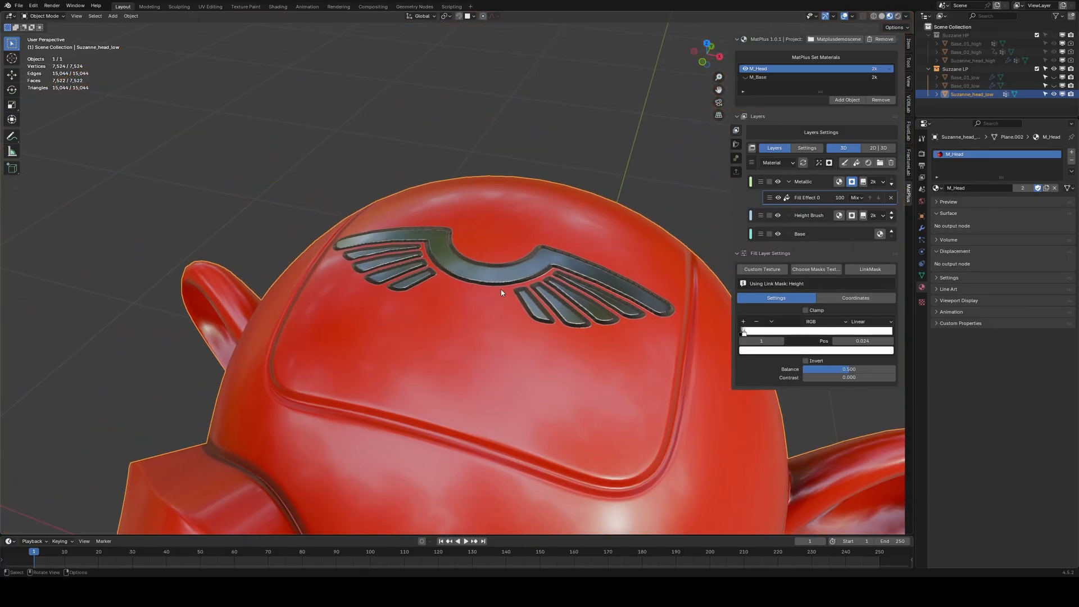
middle_drag(501, 317, 610, 297)
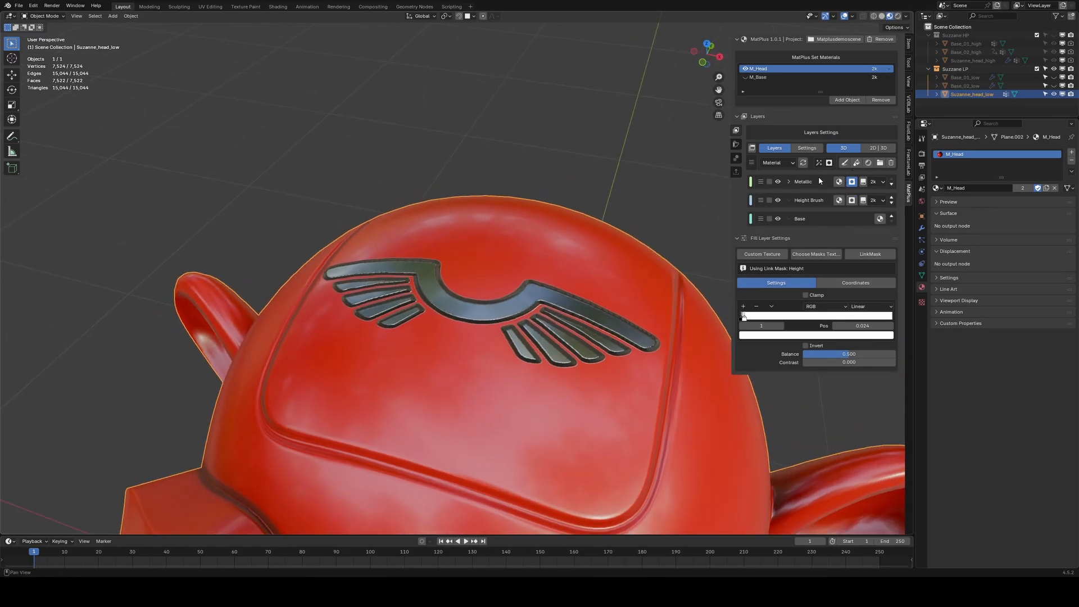
Add a new fill layer above Metallic and rename it Shadows.
click(857, 163)
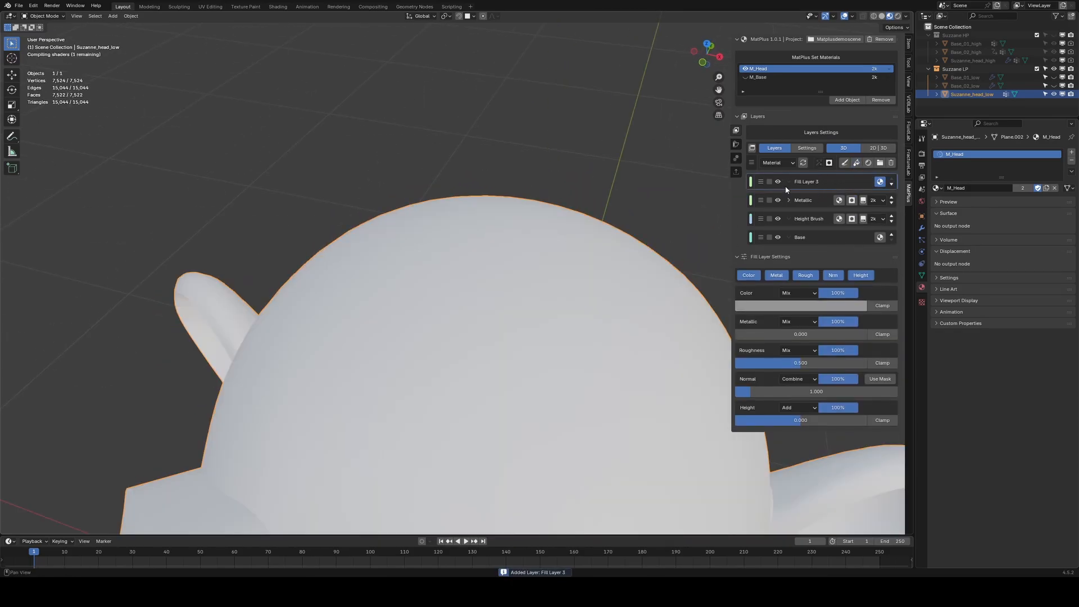
double_click(806, 182)
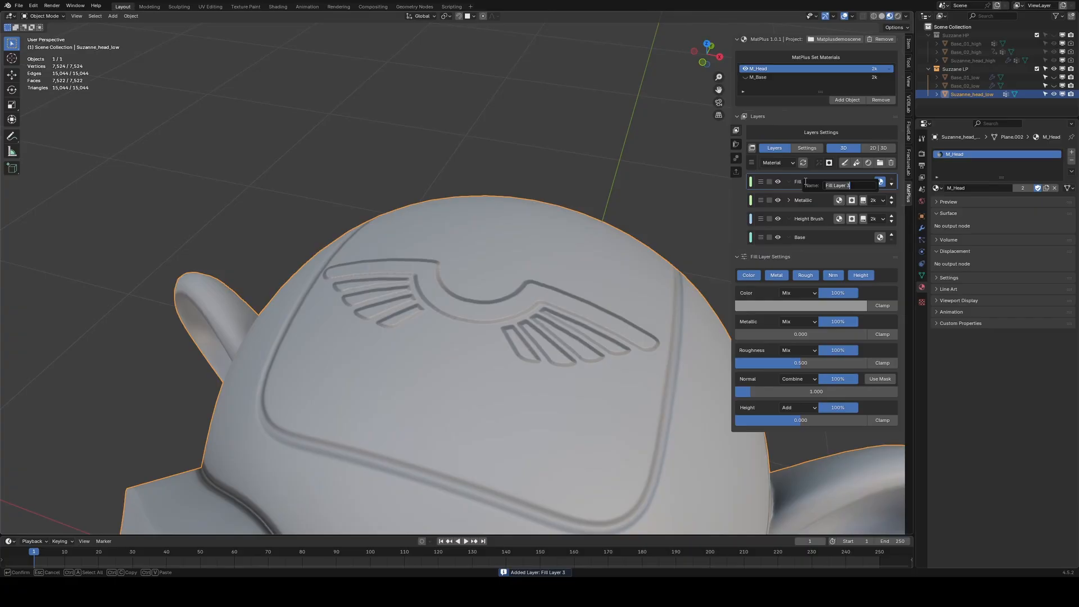
text(Shadows)
key(Return)
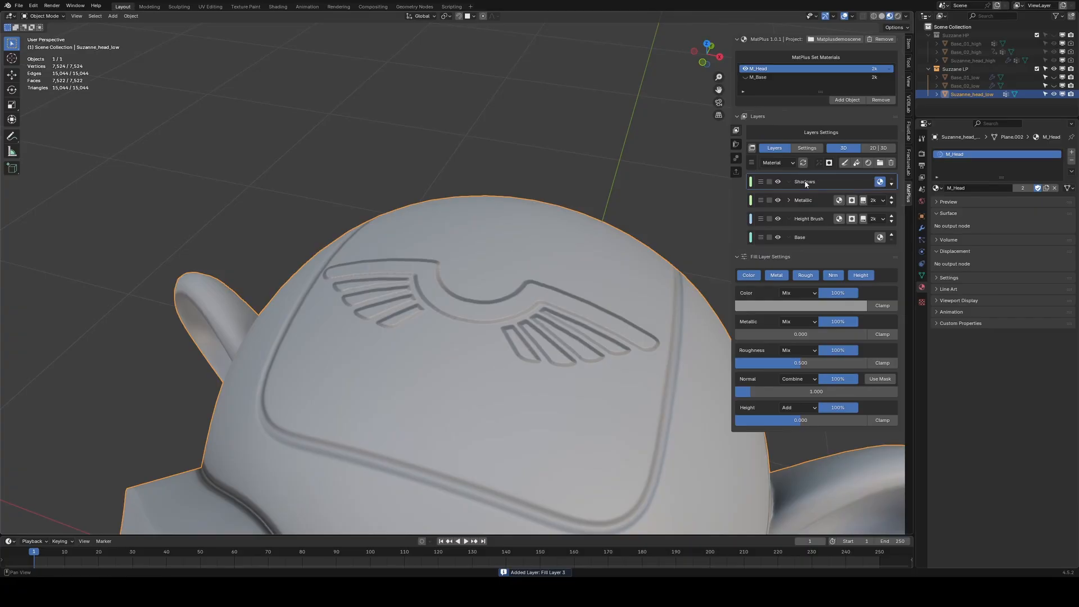
Keep only the color channel on the Shadows layer and set its color to black.
click(754, 279)
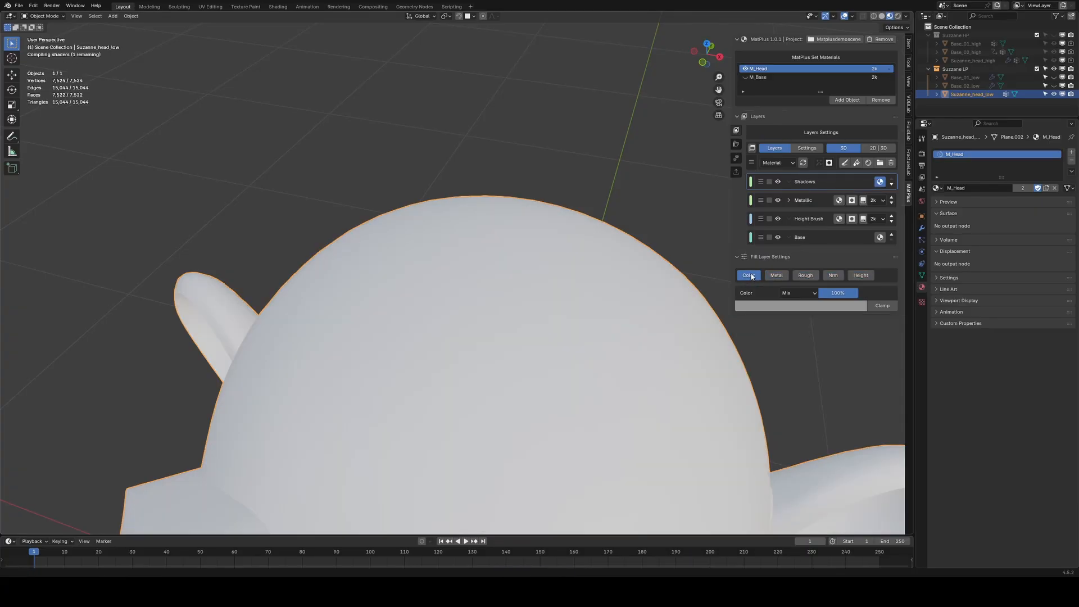
click(772, 303)
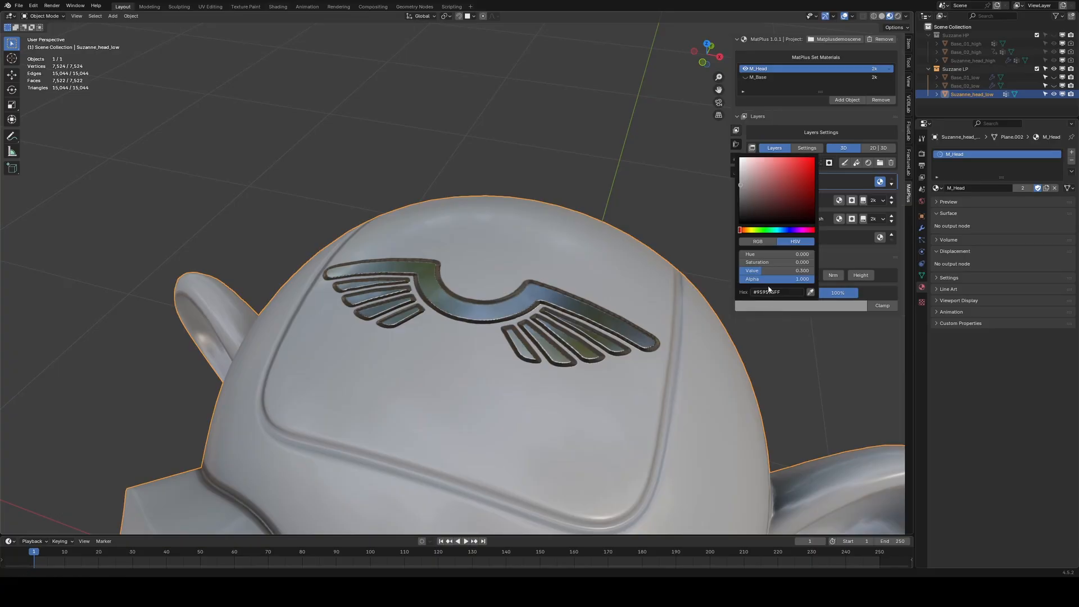
drag(744, 208, 741, 221)
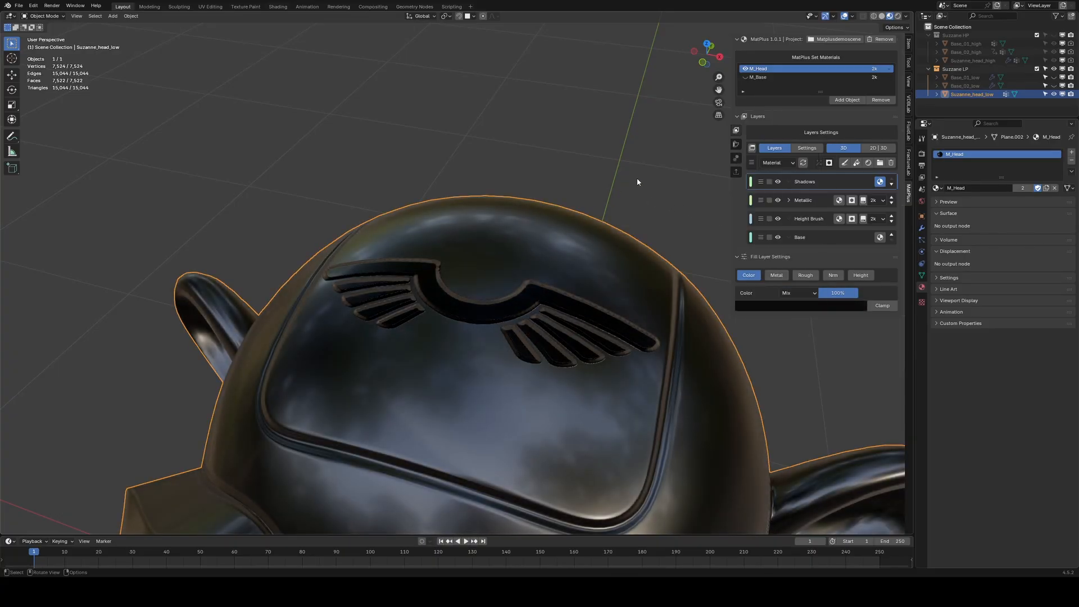
Add a black mask to the Shadows layer with a fill effect linked to the Height channel.
click(830, 164)
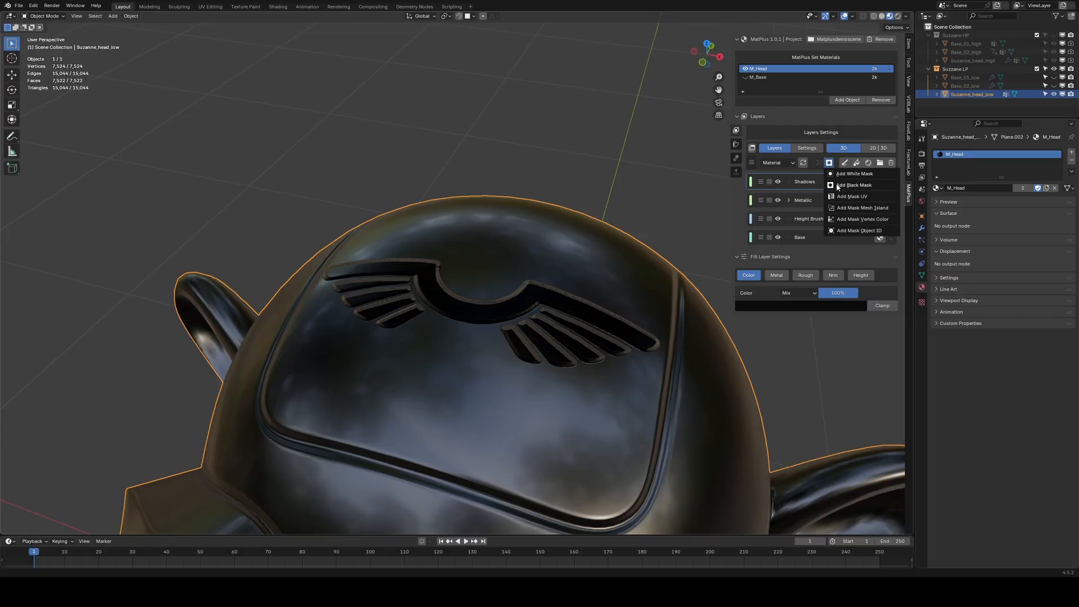
click(854, 185)
click(819, 163)
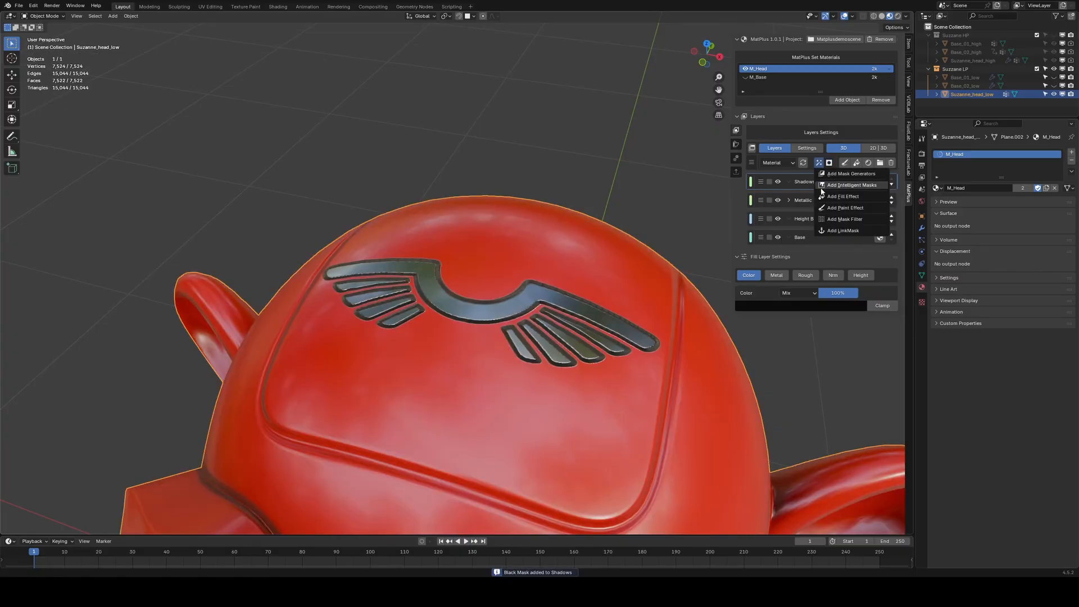
click(844, 207)
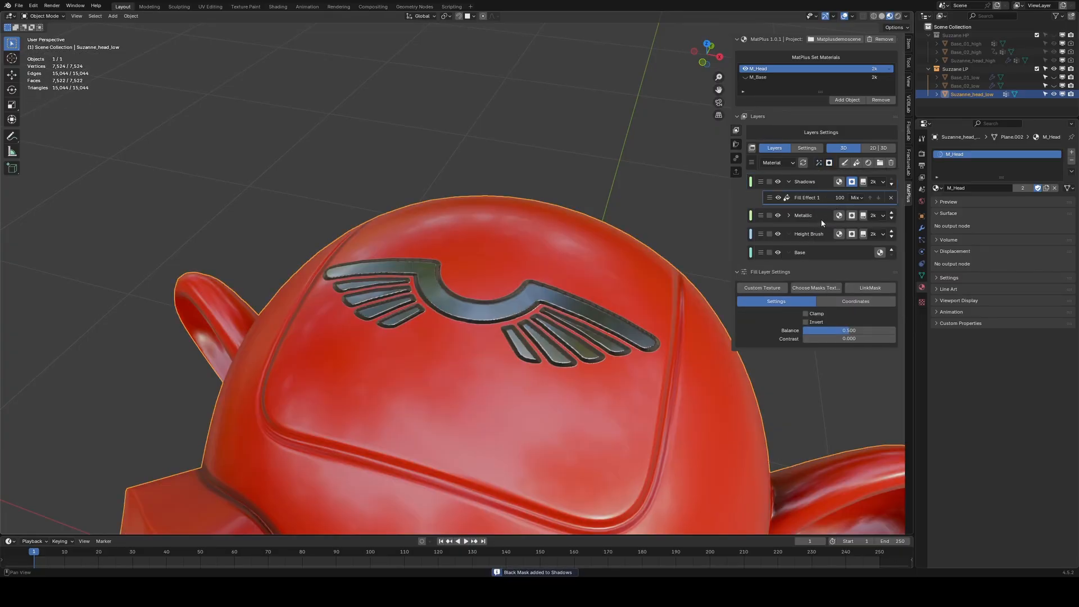
click(871, 288)
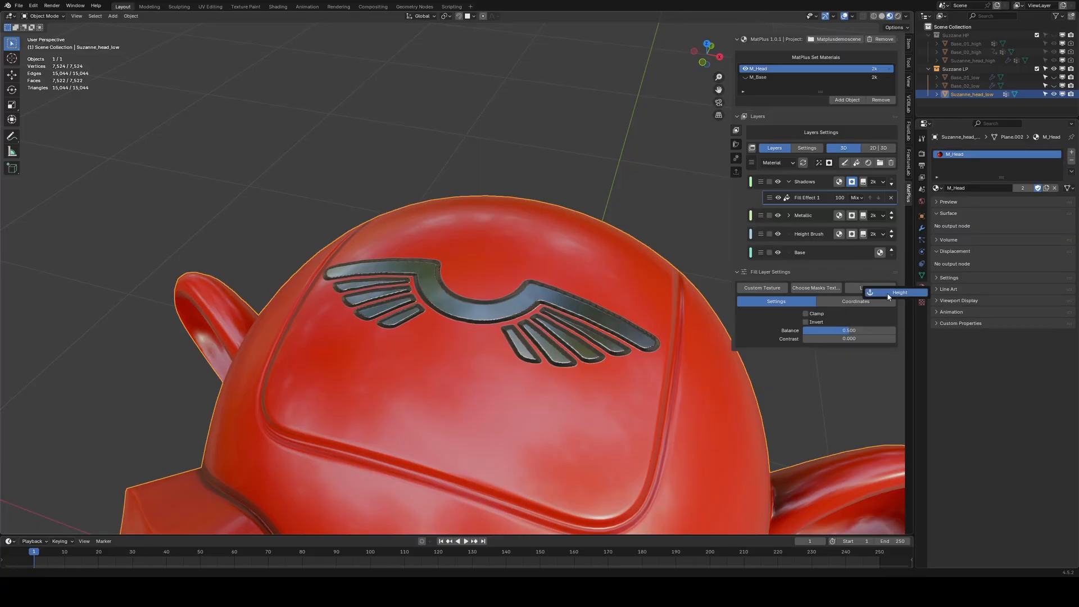
click(888, 294)
mouse_move(601, 328)
middle_down()
mouse_move(568, 329)
mouse_move(593, 327)
middle_up()
middle_drag(508, 335, 514, 337)
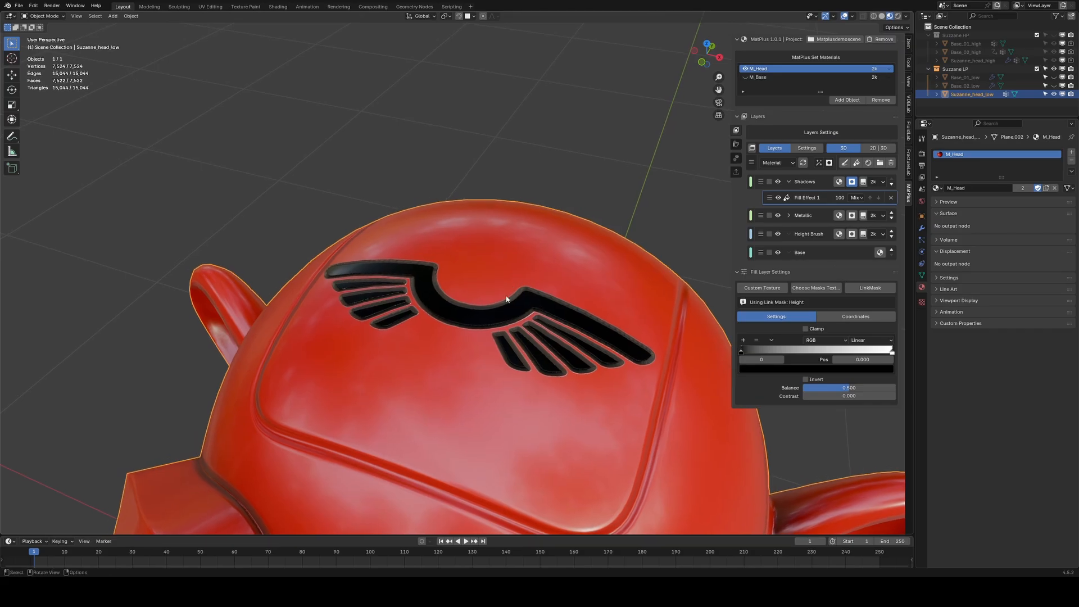
Add a Blur mask filter to Shadows at 1:1 (Full) resolution with blur size about 0.049.
click(819, 163)
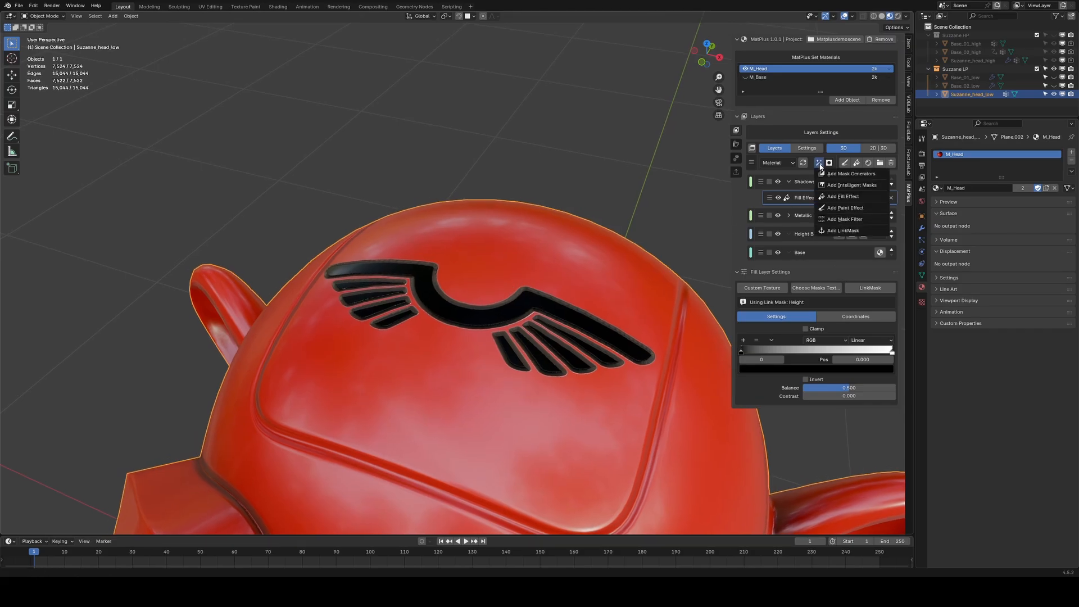
click(831, 219)
click(801, 302)
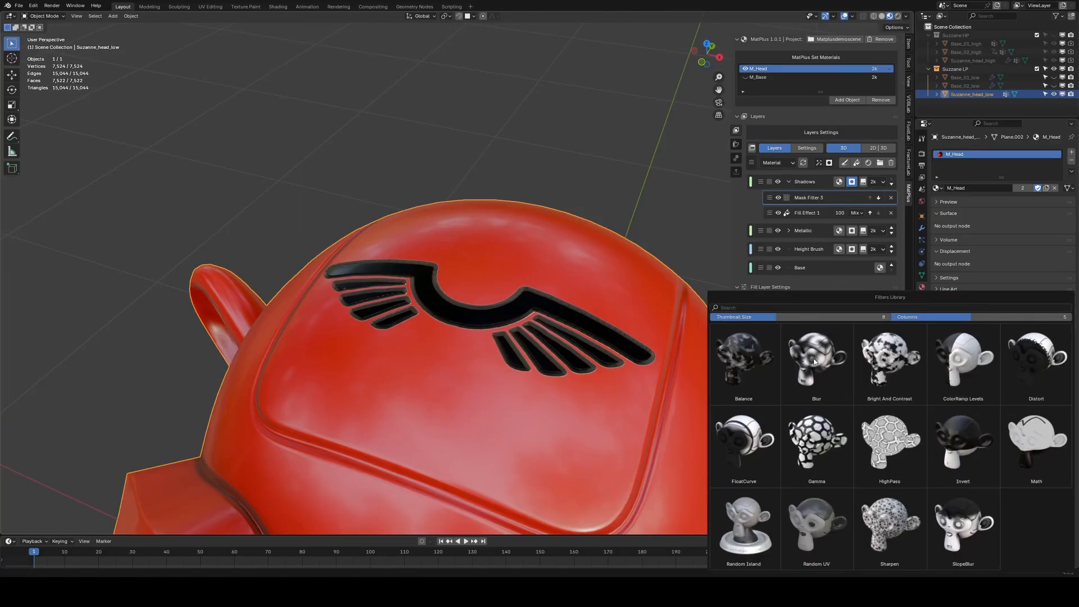
click(817, 358)
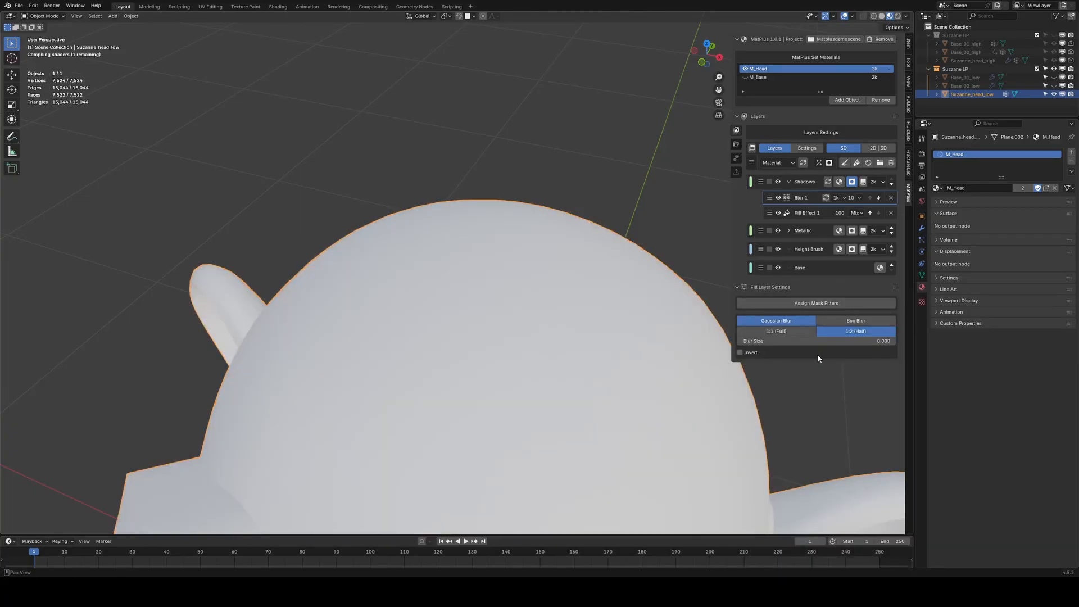
click(791, 334)
drag(747, 340, 754, 340)
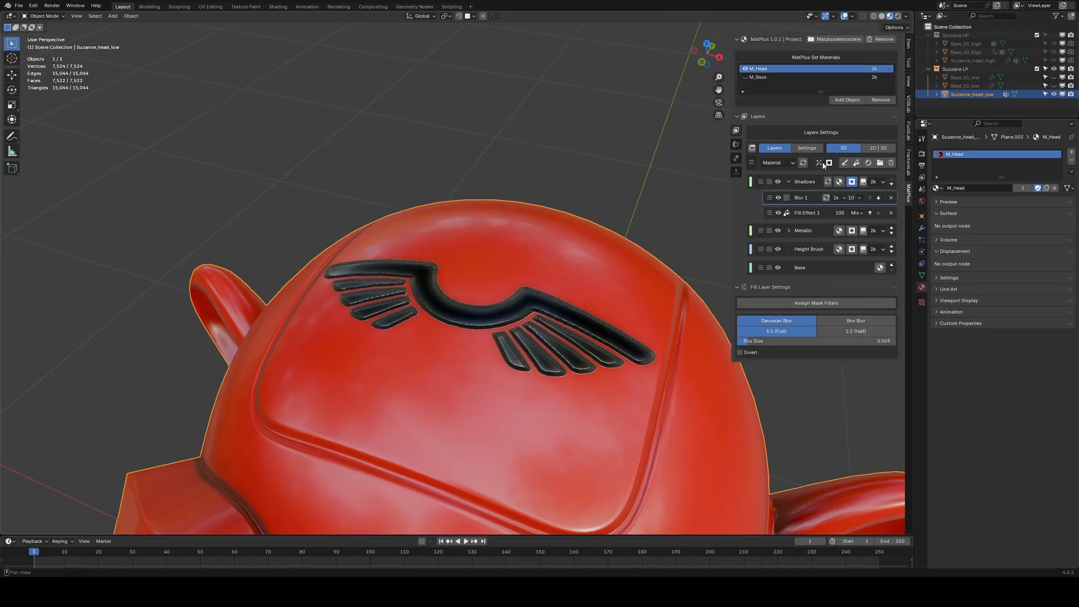
Add a second fill effect to the Shadows mask and link it to the Height channel.
click(819, 163)
click(834, 197)
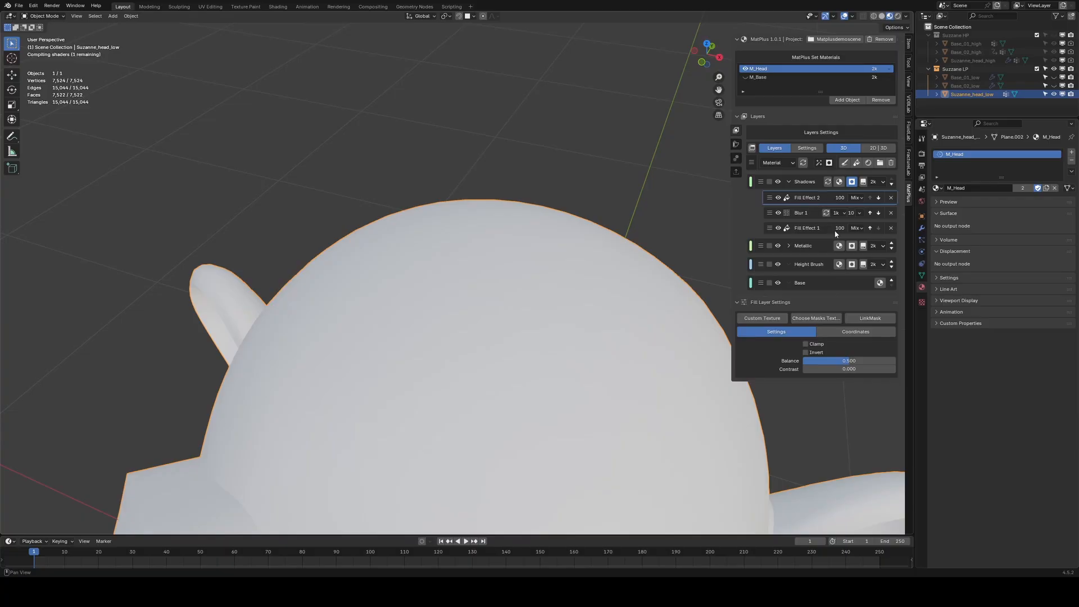
click(870, 318)
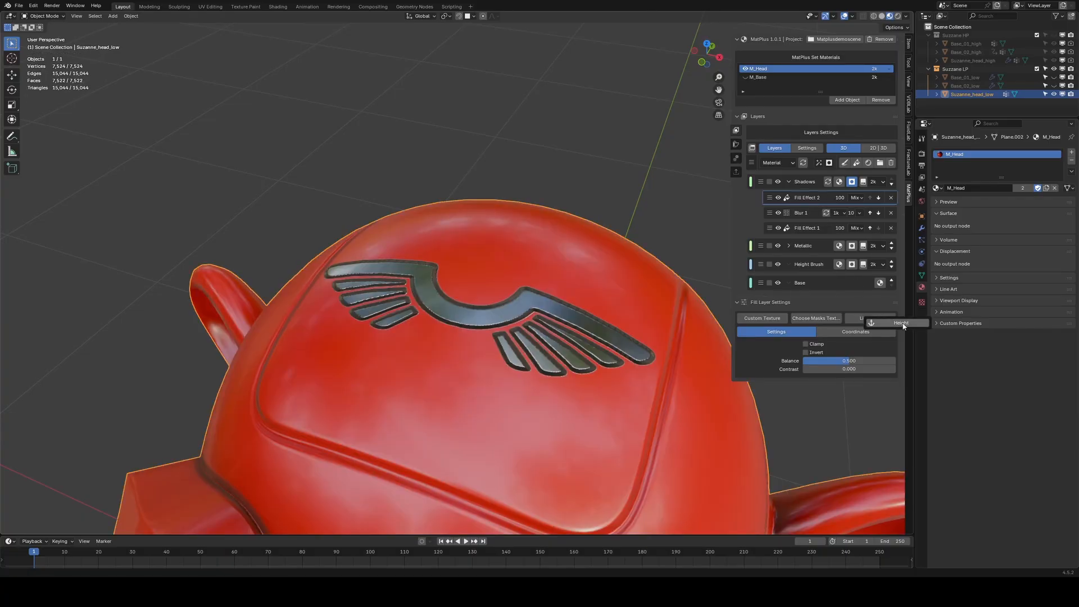
click(897, 324)
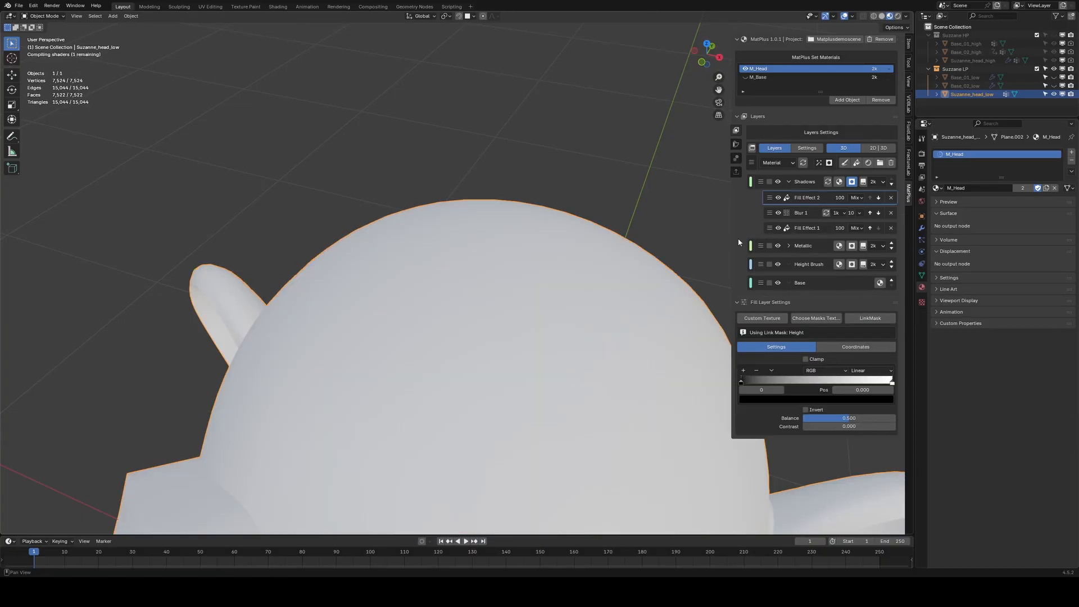
drag(727, 236, 713, 236)
Set the second fill effect's blend mode to Subtract and display the Shadows mask in the viewport.
click(853, 197)
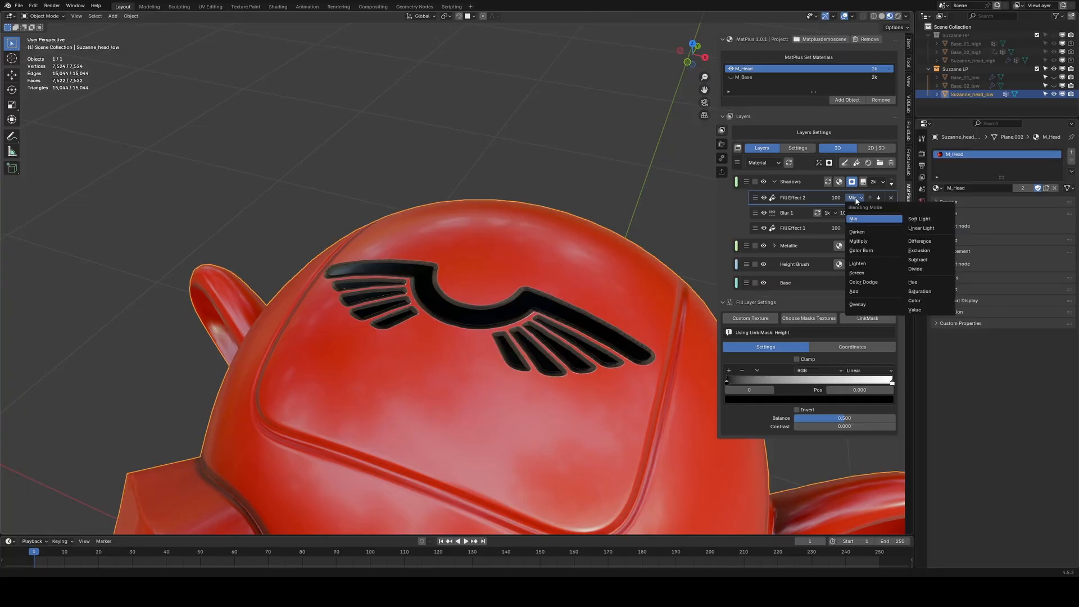
click(918, 260)
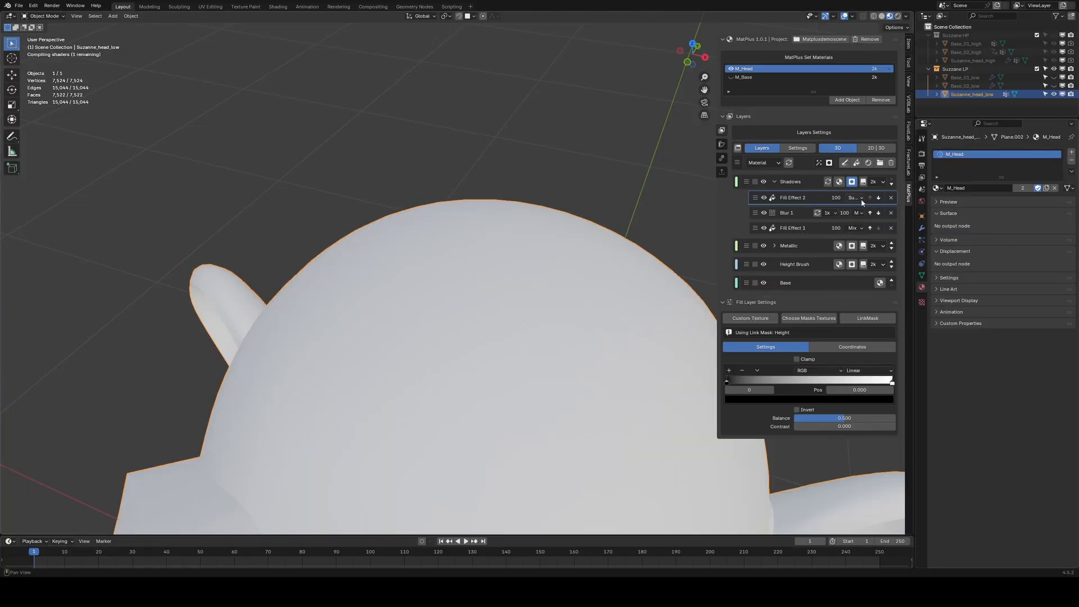
click(852, 181)
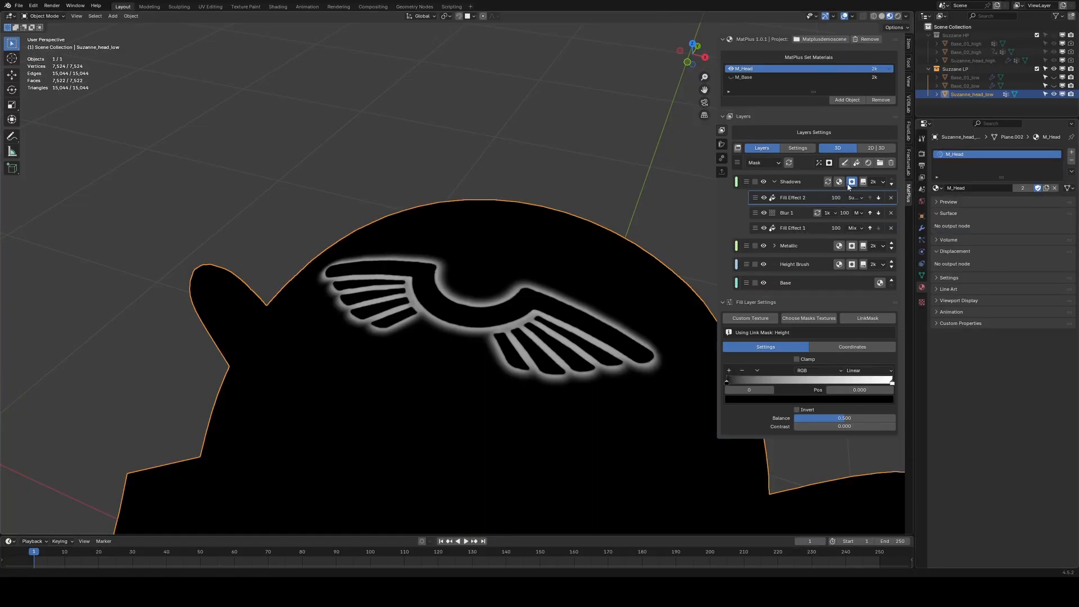
middle_drag(528, 333, 555, 335)
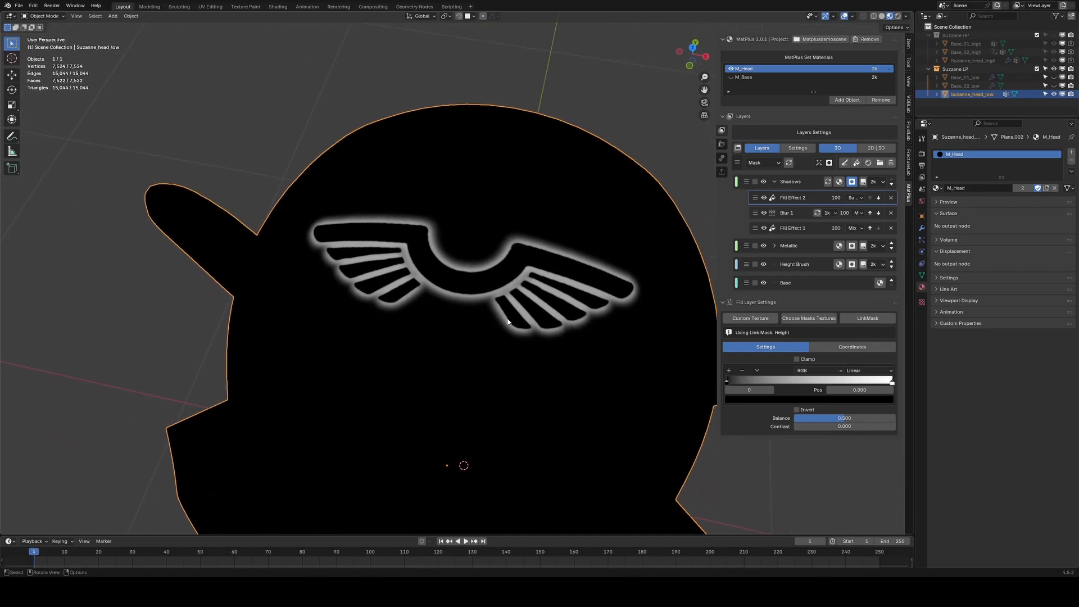
Hide the second fill effect and the Blur filter to compare the Shadows mask stages.
click(764, 198)
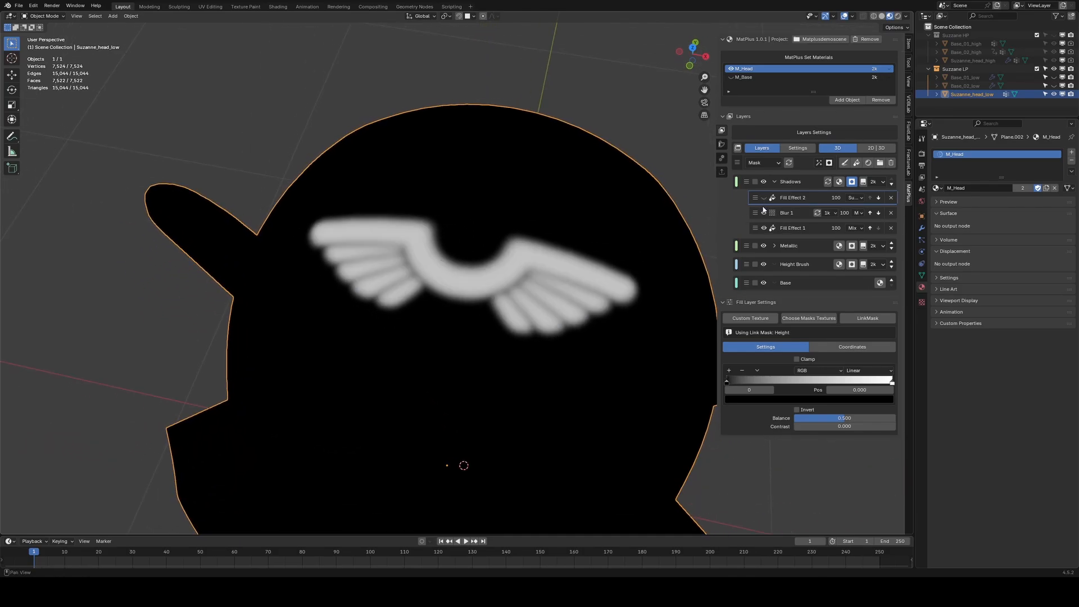
click(764, 213)
click(786, 232)
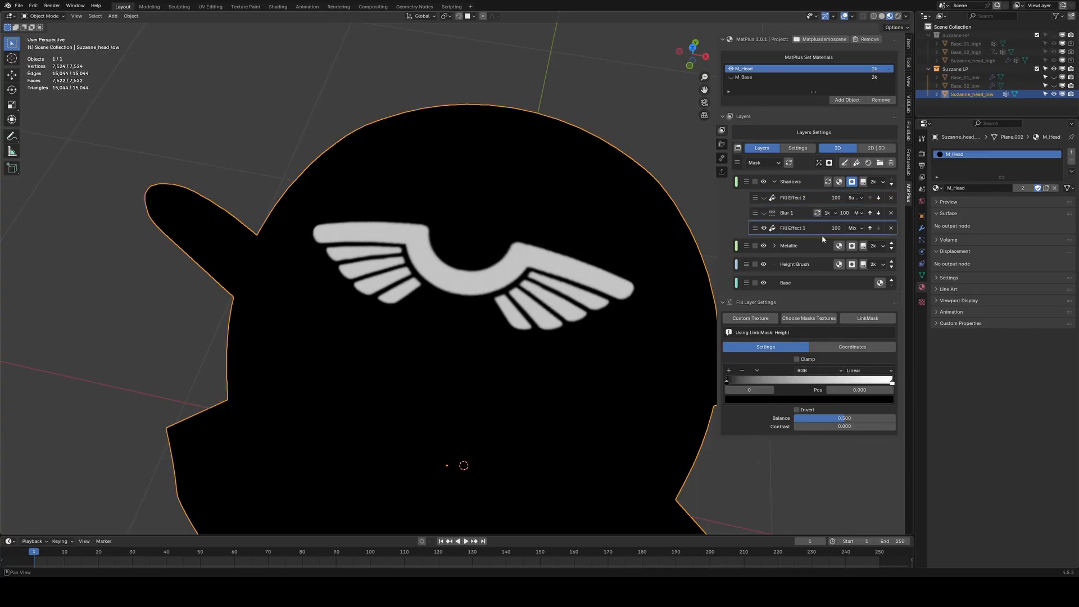
Re-enable the Blur filter and the second fill effect in the Shadows mask.
click(764, 211)
click(788, 216)
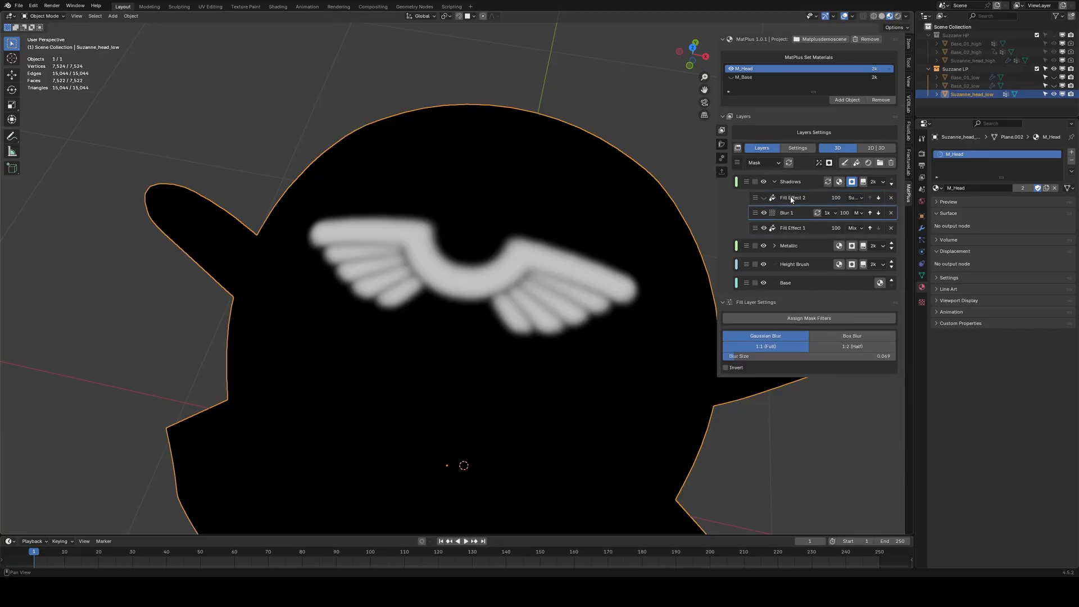
click(792, 198)
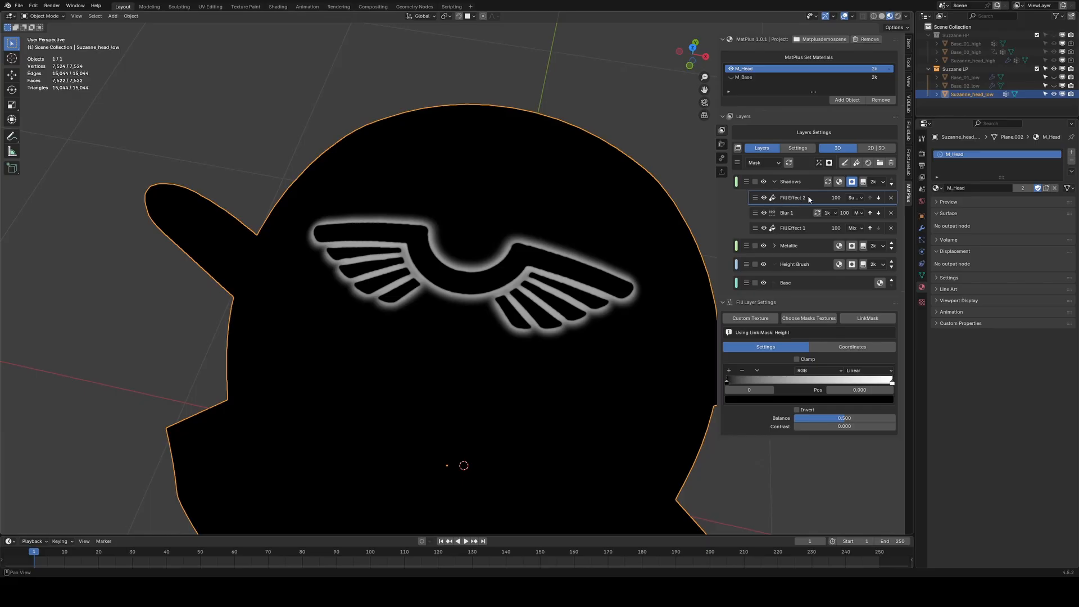
middle_drag(528, 282, 569, 306)
Add a Math mask filter to Shadows, set its operation to Power and its exponent to 0.230.
click(839, 181)
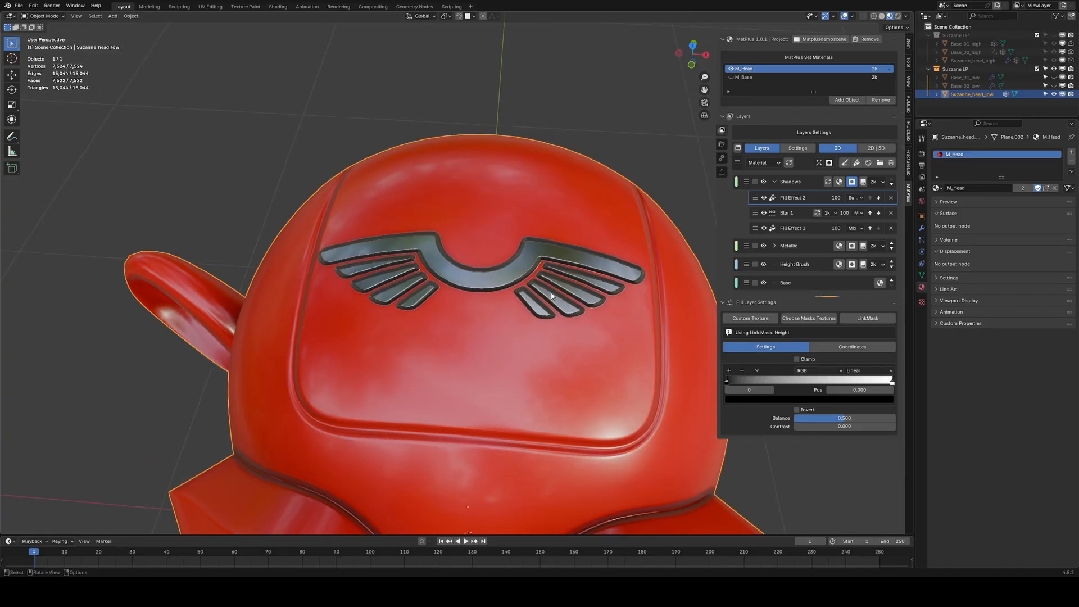
click(818, 162)
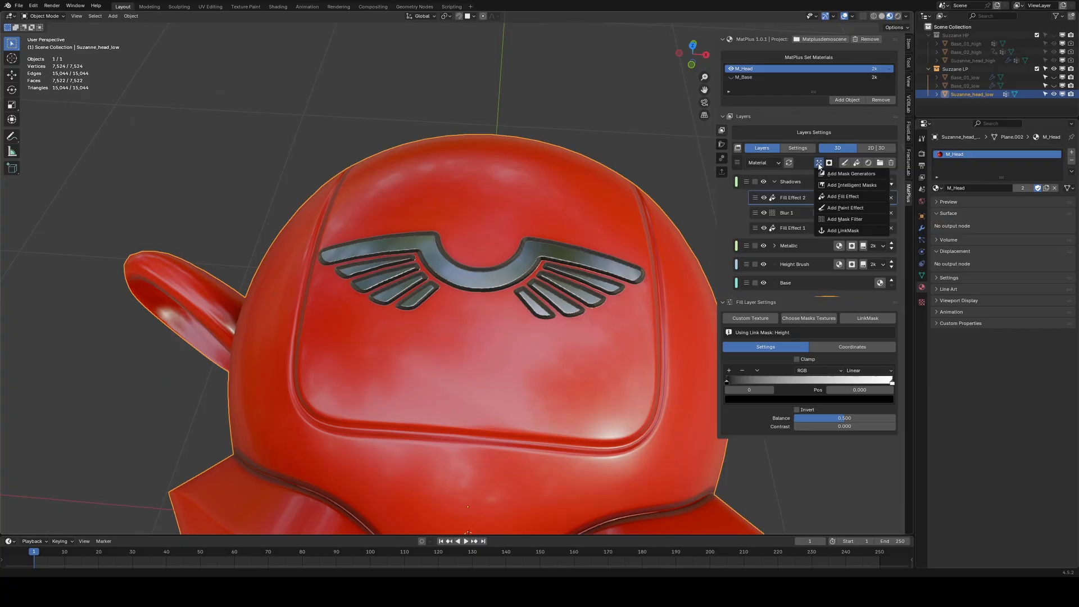
click(837, 220)
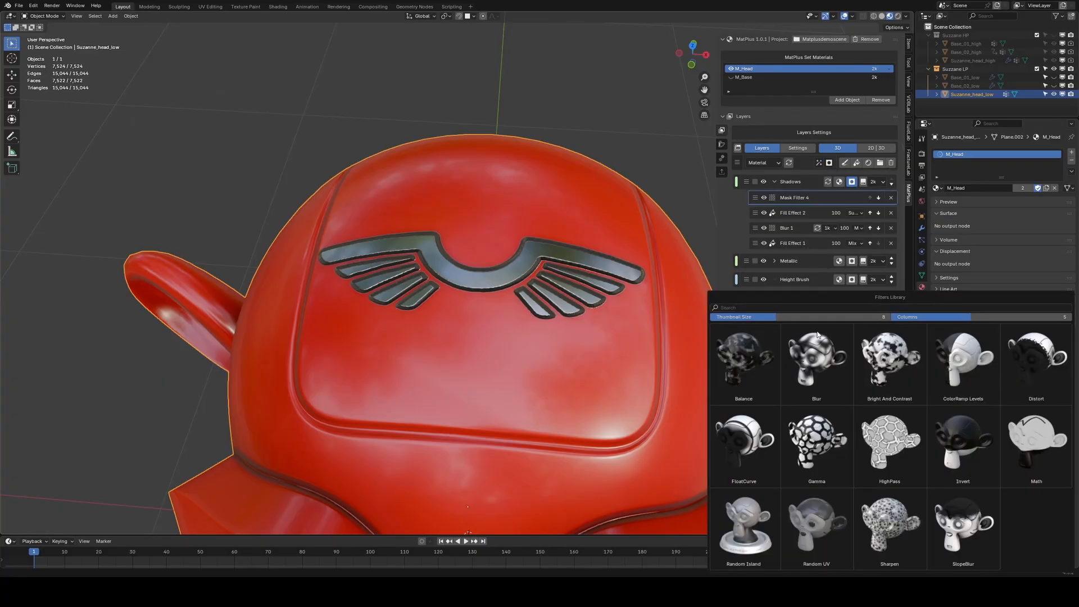
click(1017, 444)
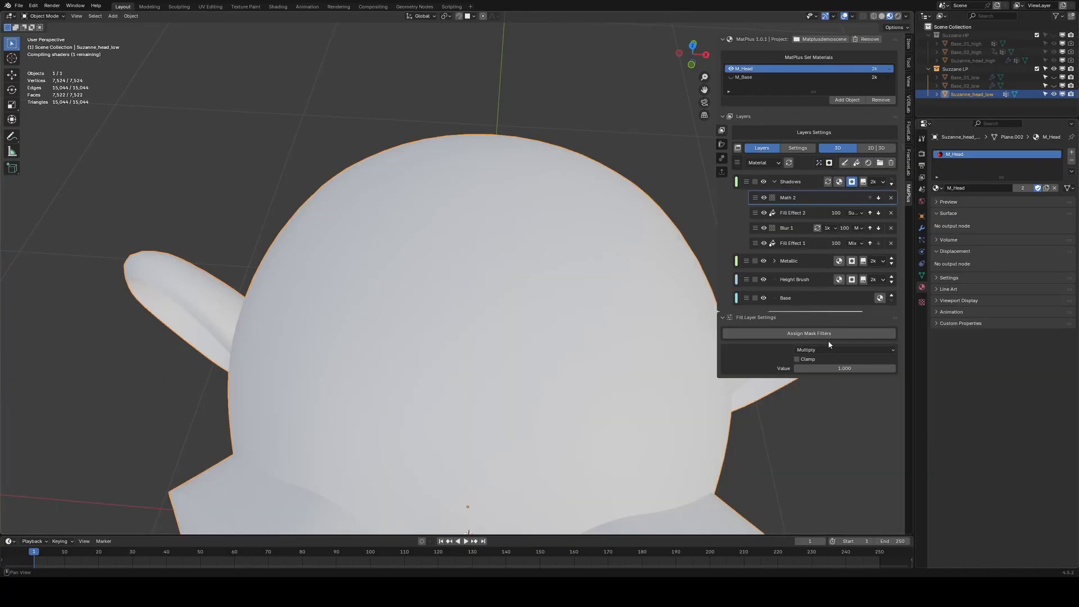
click(811, 350)
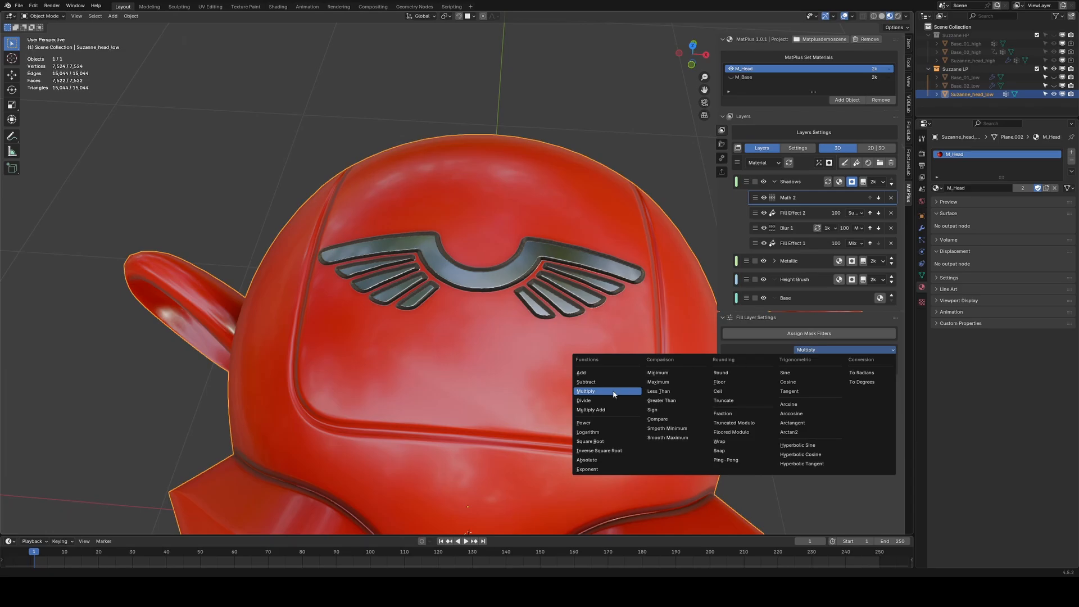
click(600, 423)
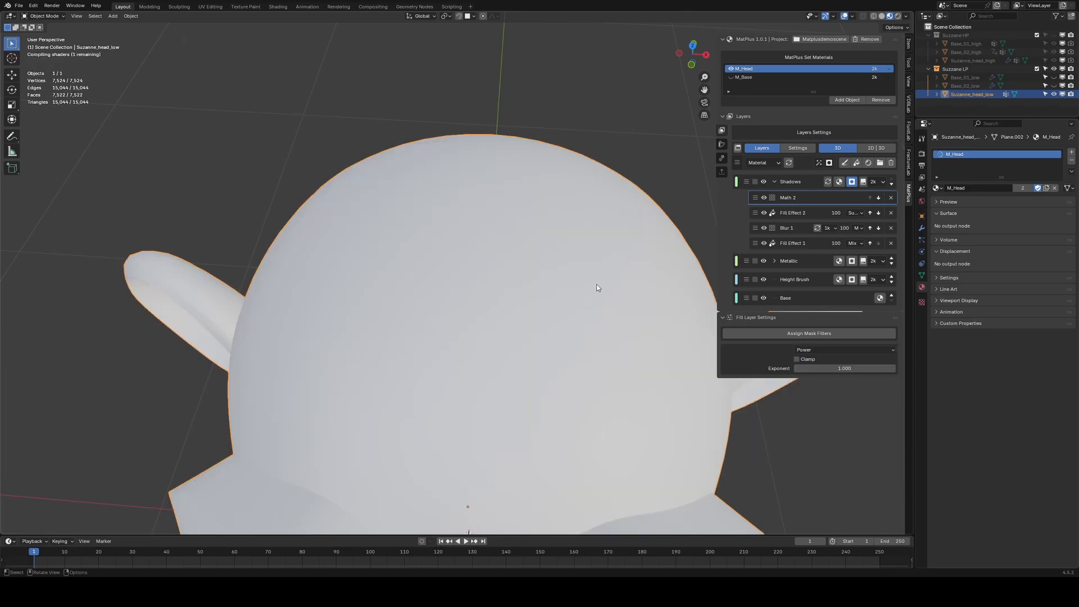
drag(844, 368, 803, 368)
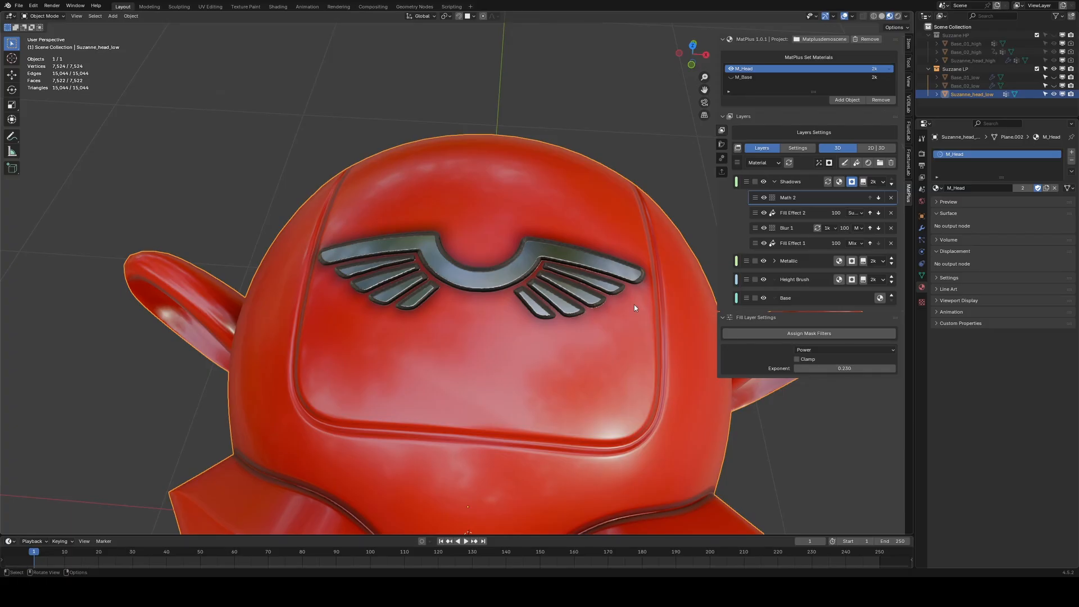
Display the Shadows mask in the viewport and set the Math filter exponent to 0.630.
mouse_move(568, 277)
middle_down()
mouse_move(565, 304)
mouse_move(578, 295)
middle_up()
alt+click(852, 183)
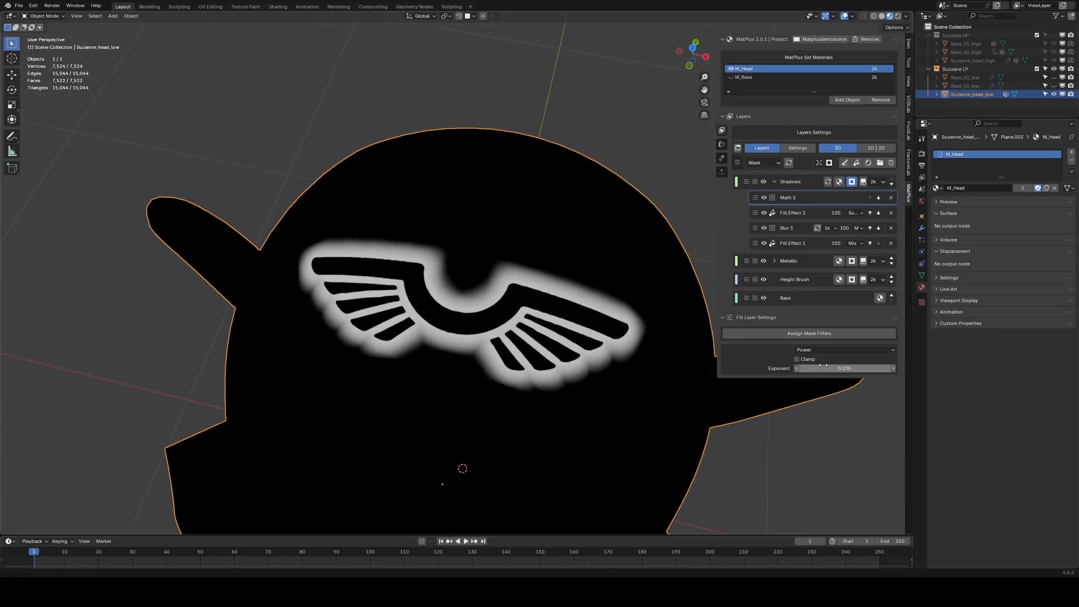
drag(843, 369, 858, 369)
middle_drag(549, 329, 569, 316)
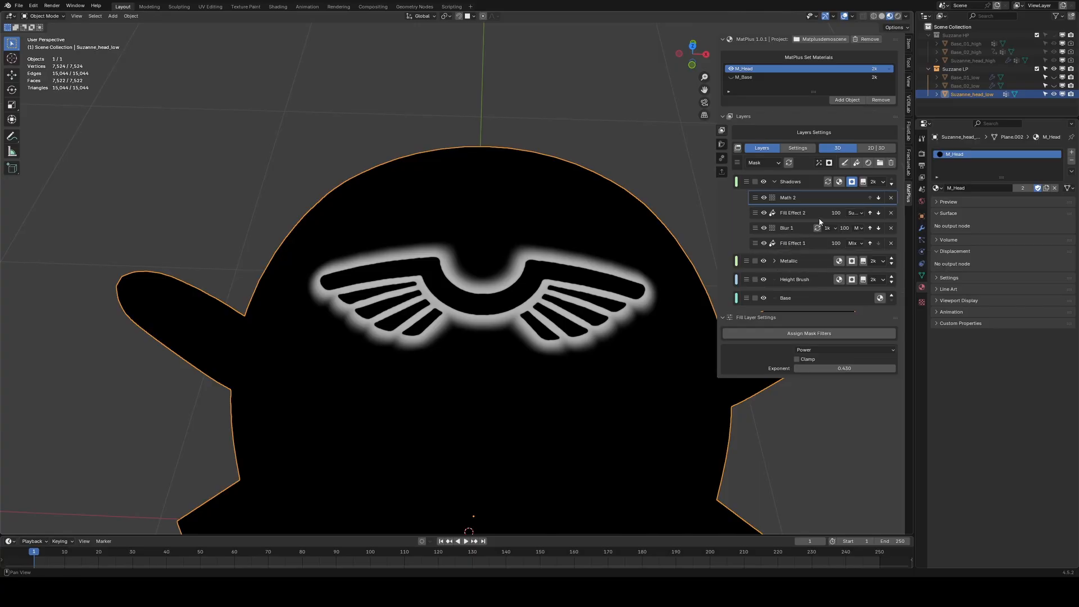
Set the Blur filter size to about 0.074 and the Math filter exponent to 0.440.
click(789, 228)
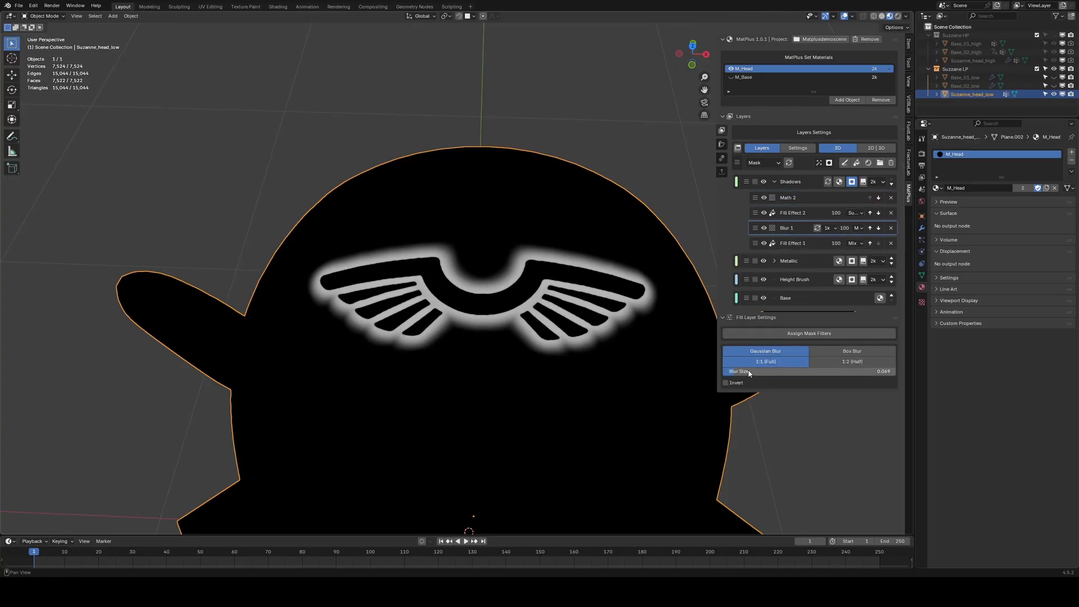
drag(809, 371, 739, 373)
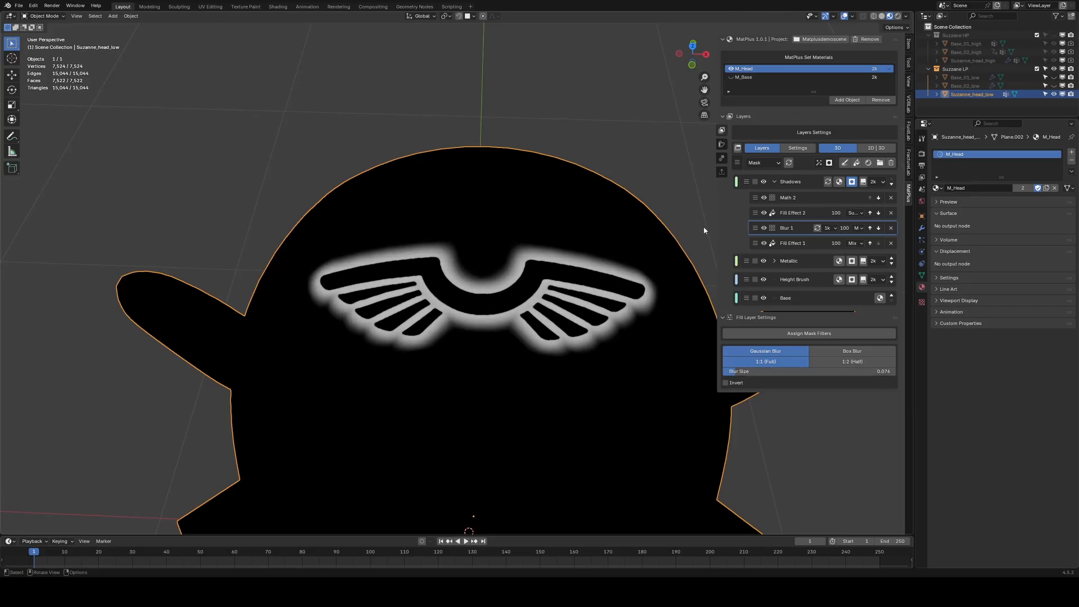
click(793, 198)
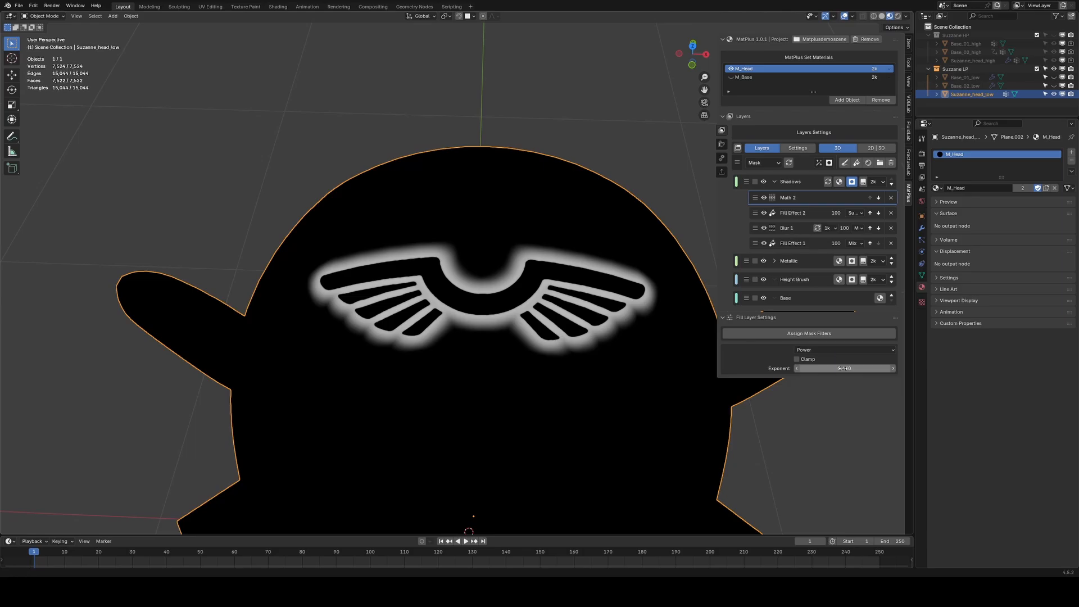
mouse_move(843, 368)
mouse_down()
mouse_move(826, 368)
mouse_move(850, 368)
mouse_up()
Preview the Color channel zoomed on the emblem and lower the Math filter exponent.
click(839, 182)
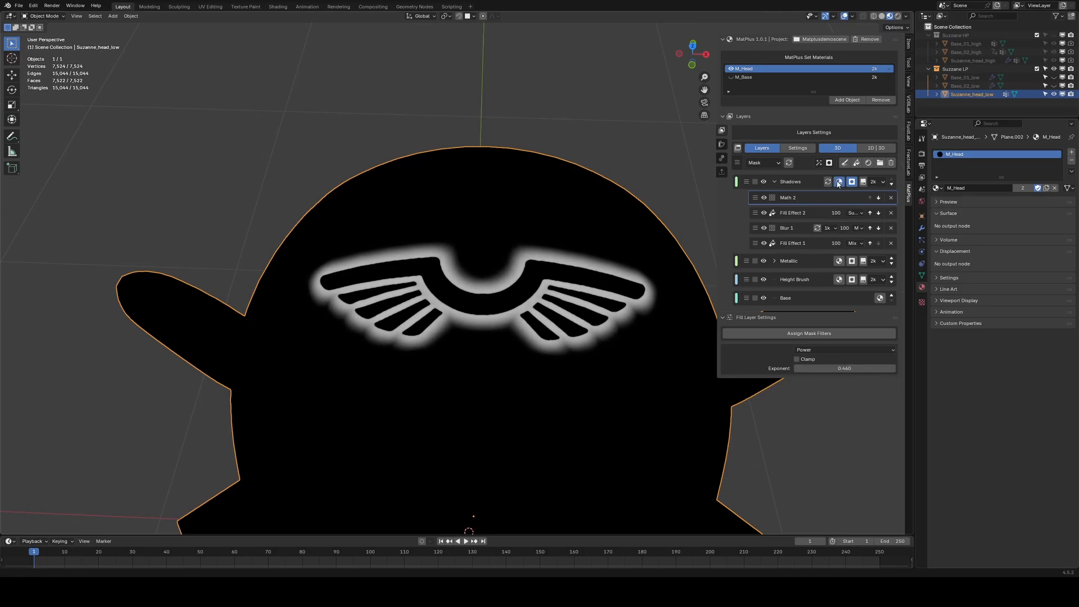
scroll(614, 277, down, 2)
middle_drag(615, 277, 547, 281)
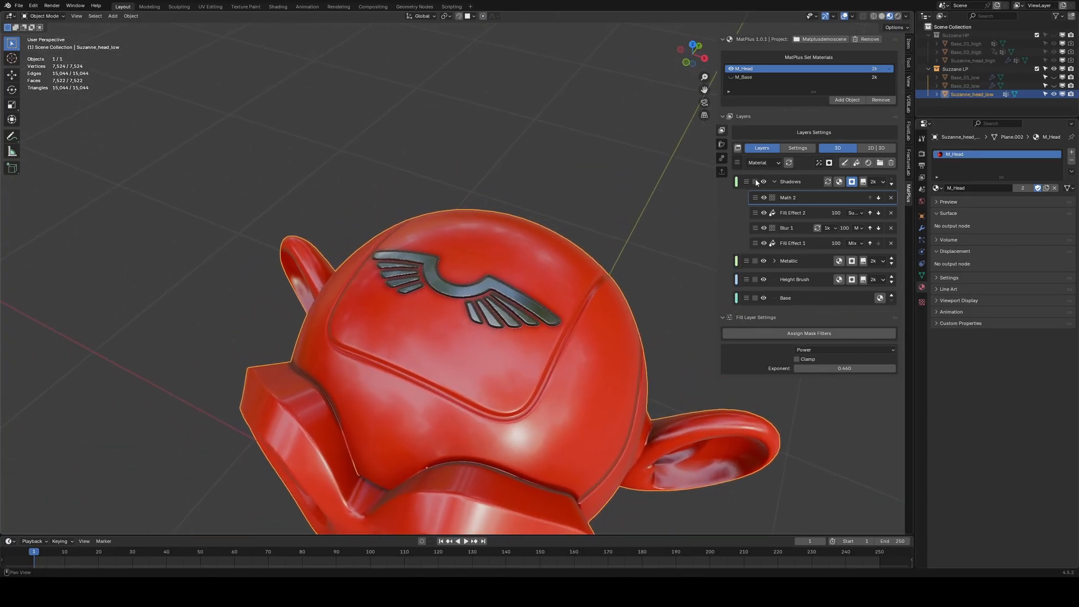
click(761, 162)
click(765, 192)
scroll(524, 296, up, 5)
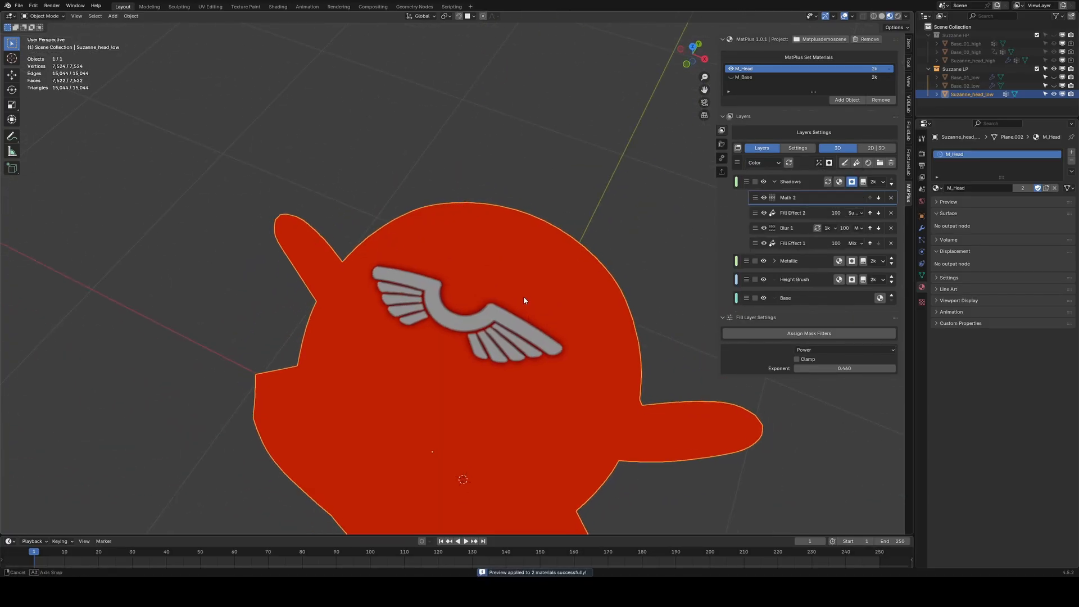
scroll(515, 340, up, 1)
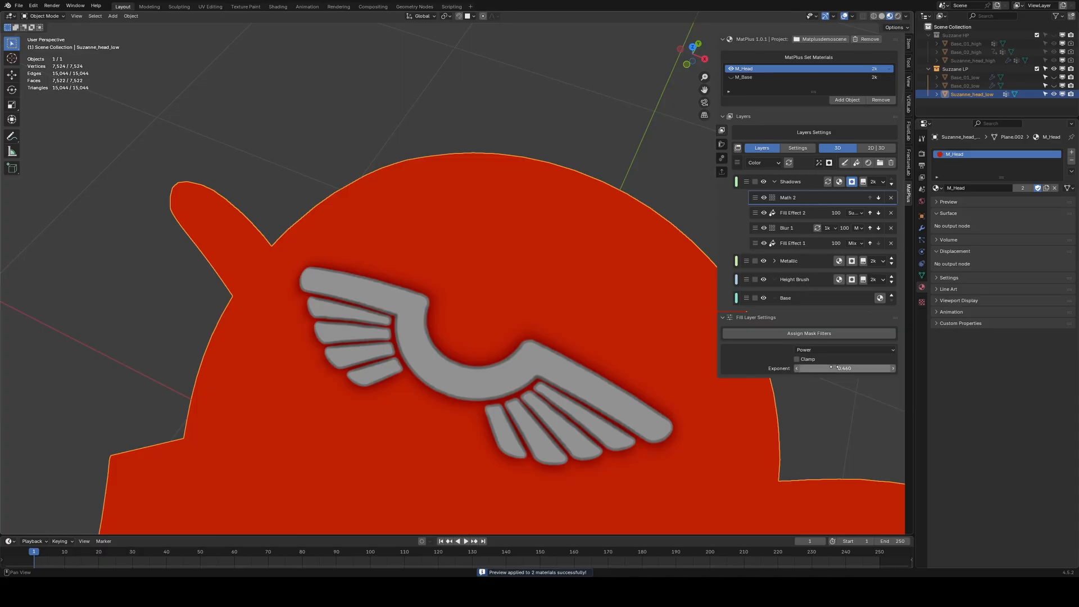
drag(854, 368, 809, 370)
Switch the viewport back to the Material channel and view the whole head.
click(787, 228)
click(763, 163)
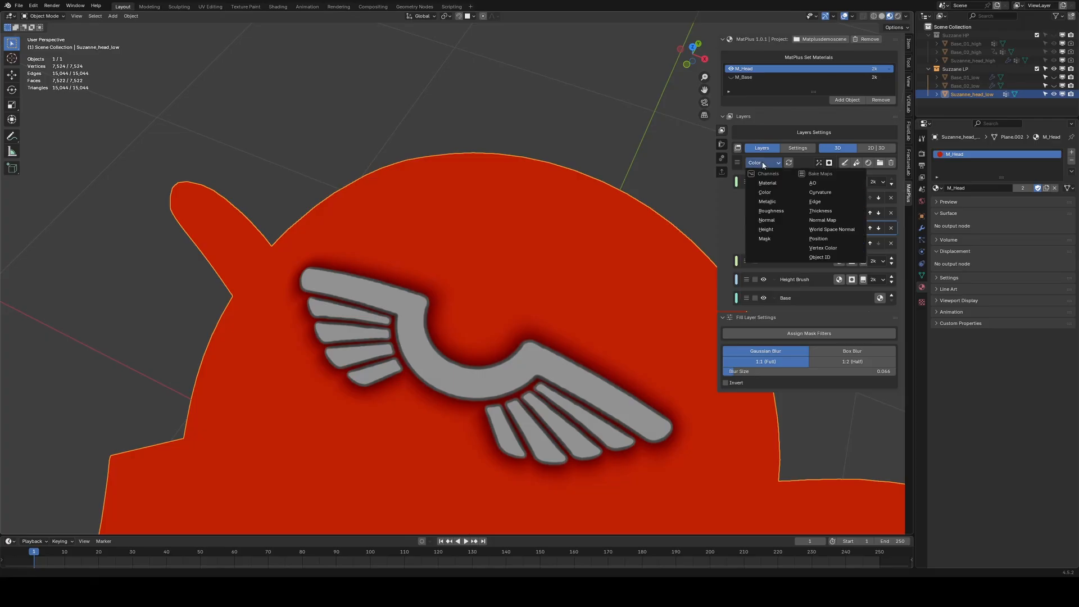
click(767, 183)
mouse_move(486, 315)
middle_down()
mouse_move(492, 341)
mouse_move(491, 330)
middle_up()
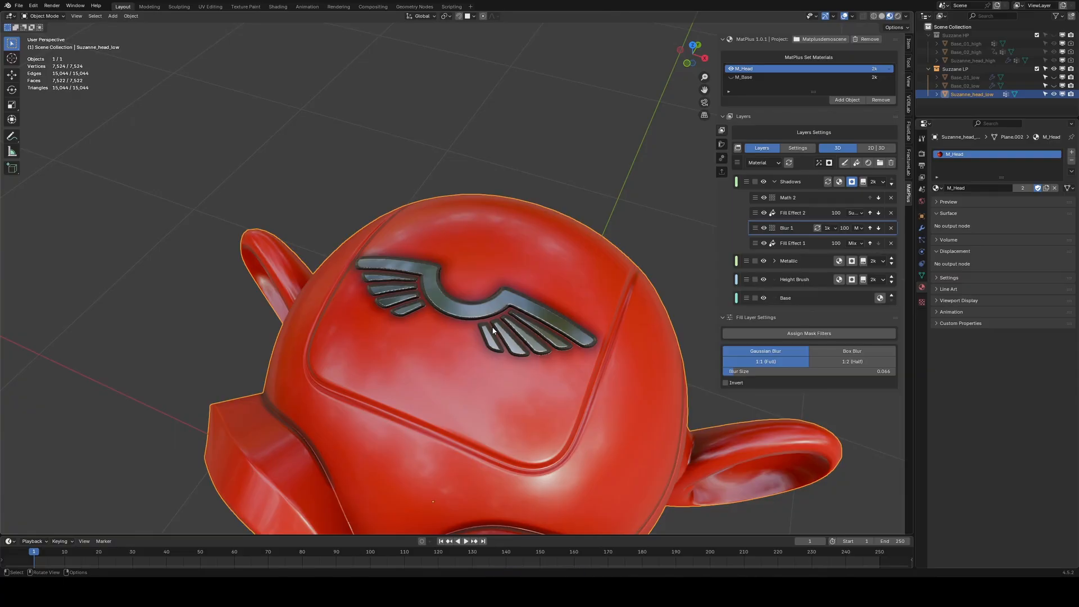
scroll(493, 343, down, 3)
middle_drag(494, 360, 504, 326)
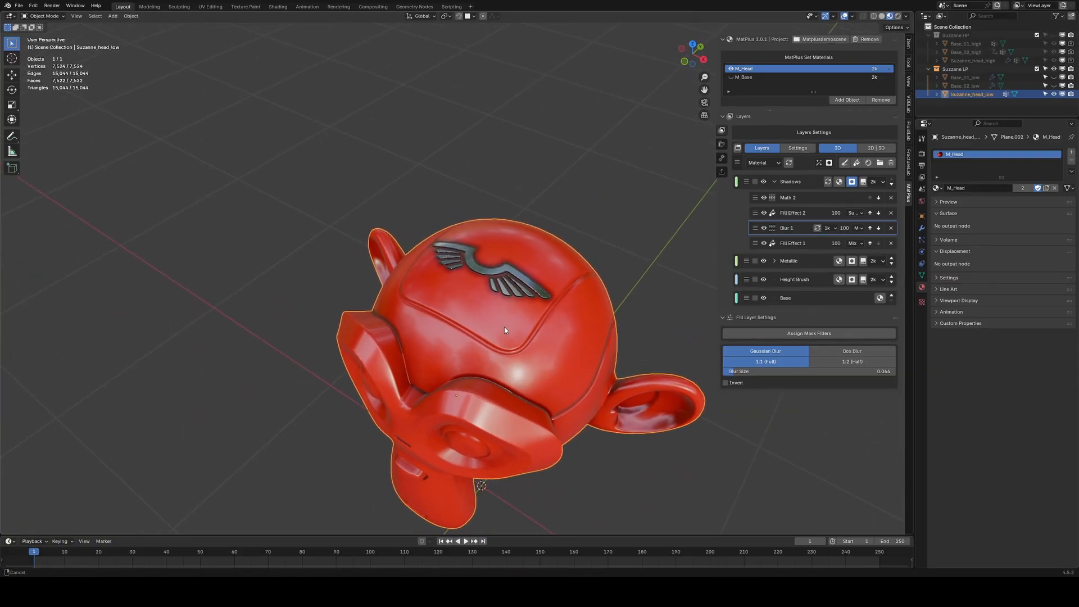
Add an AO intelligent mask to the Shadows layer mask stack.
click(794, 199)
click(819, 163)
click(829, 185)
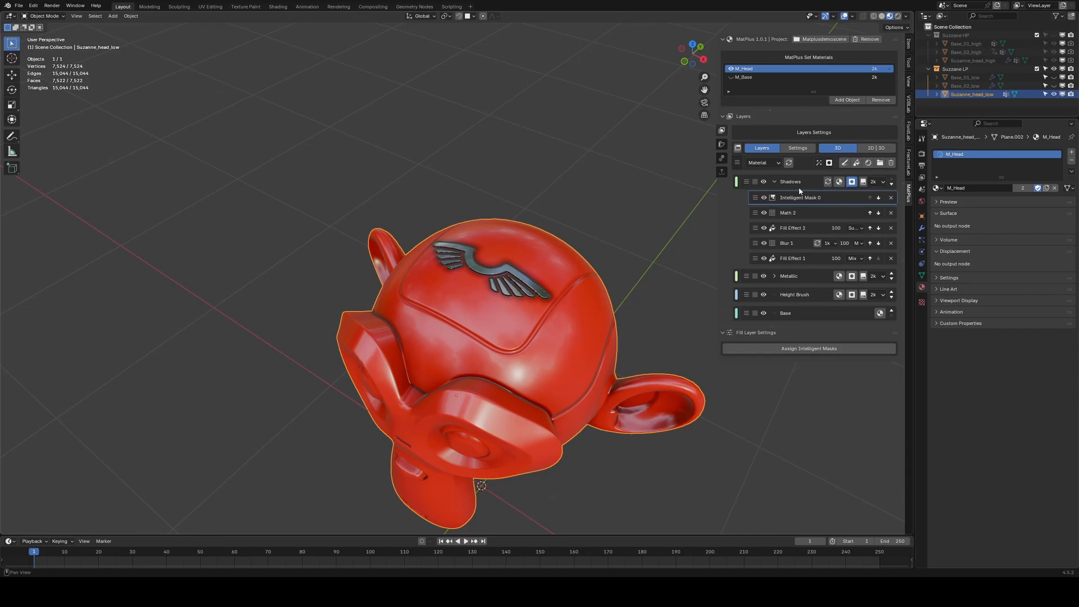
click(802, 350)
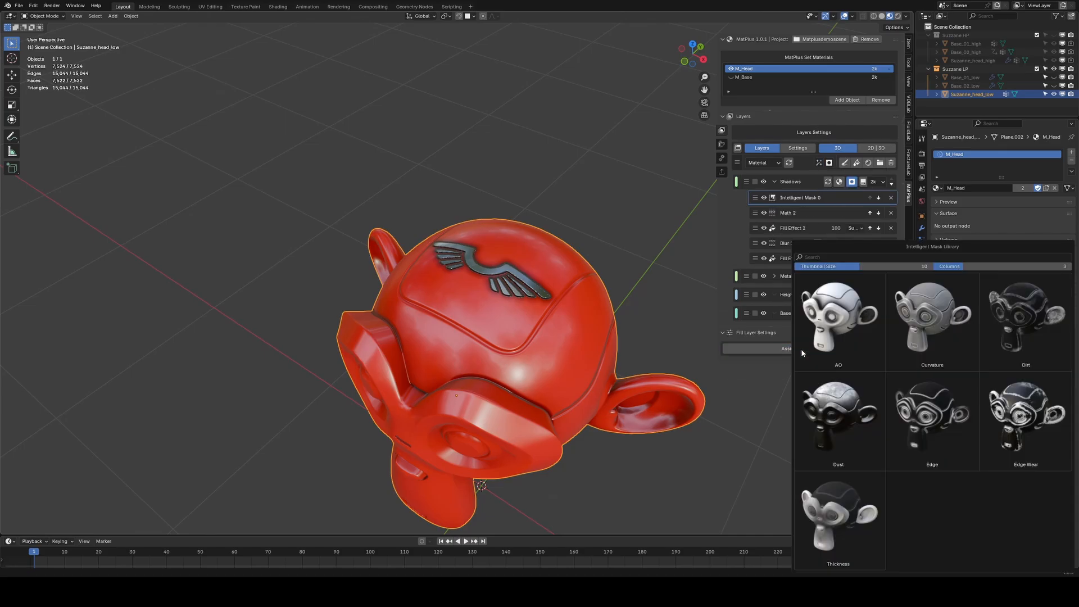
click(839, 321)
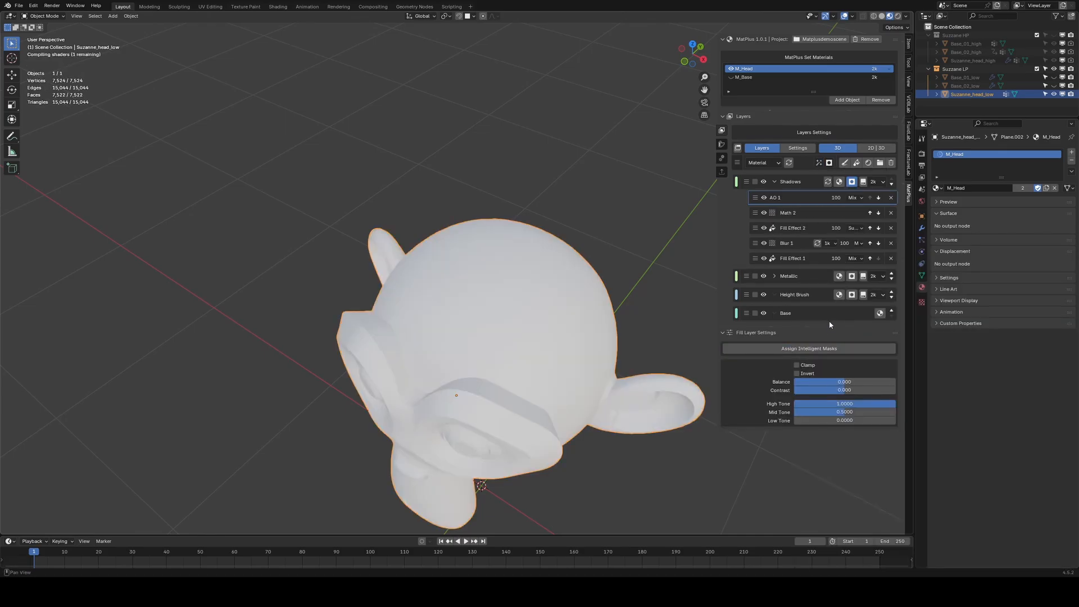
Invert the AO mask and set its blend mode to Lighten.
click(804, 374)
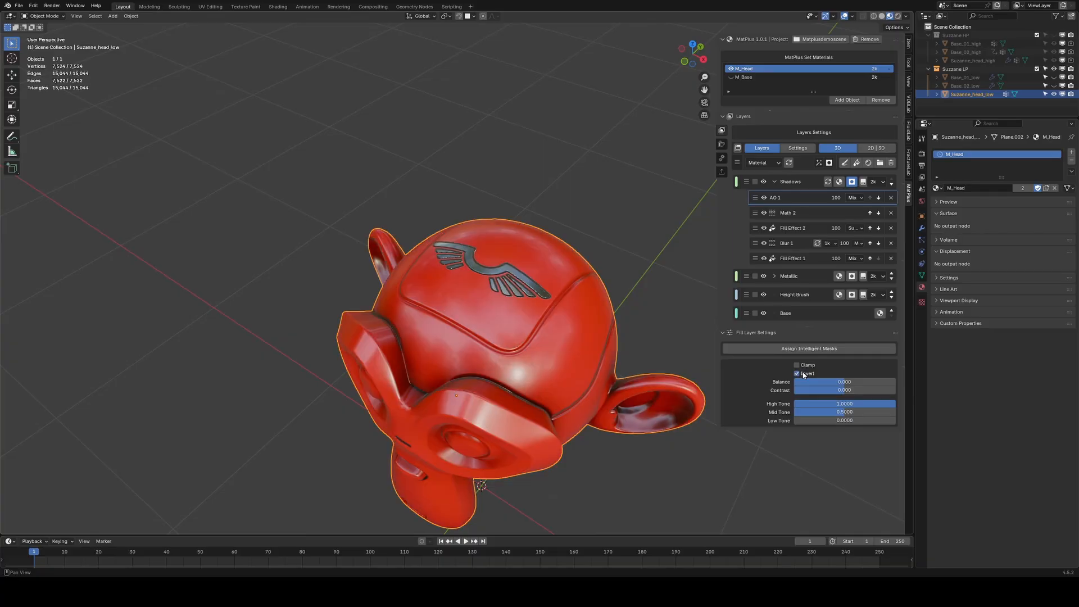
middle_drag(606, 344, 617, 330)
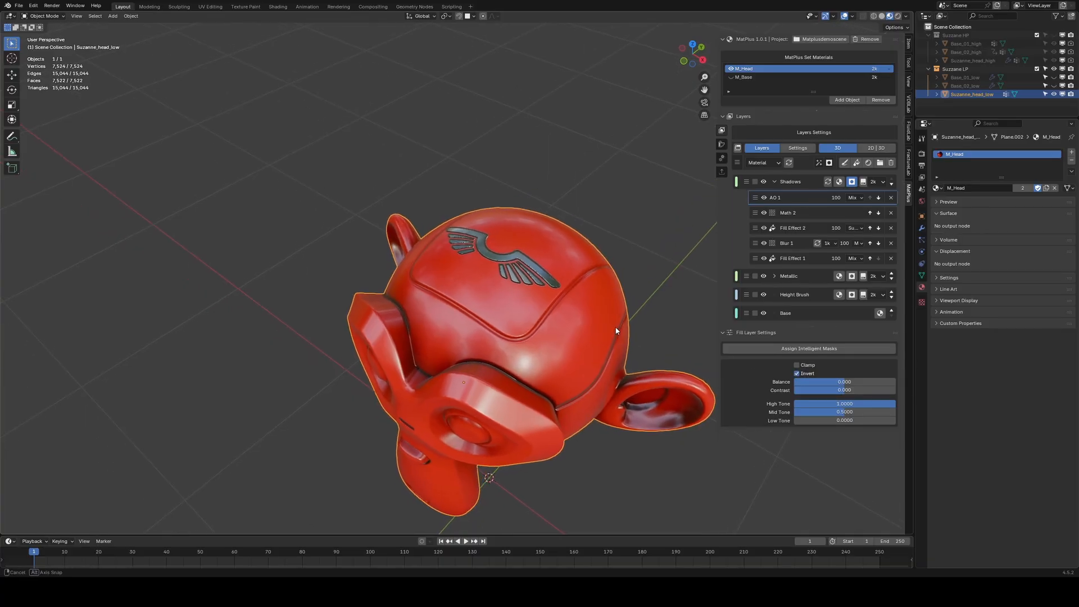
click(852, 199)
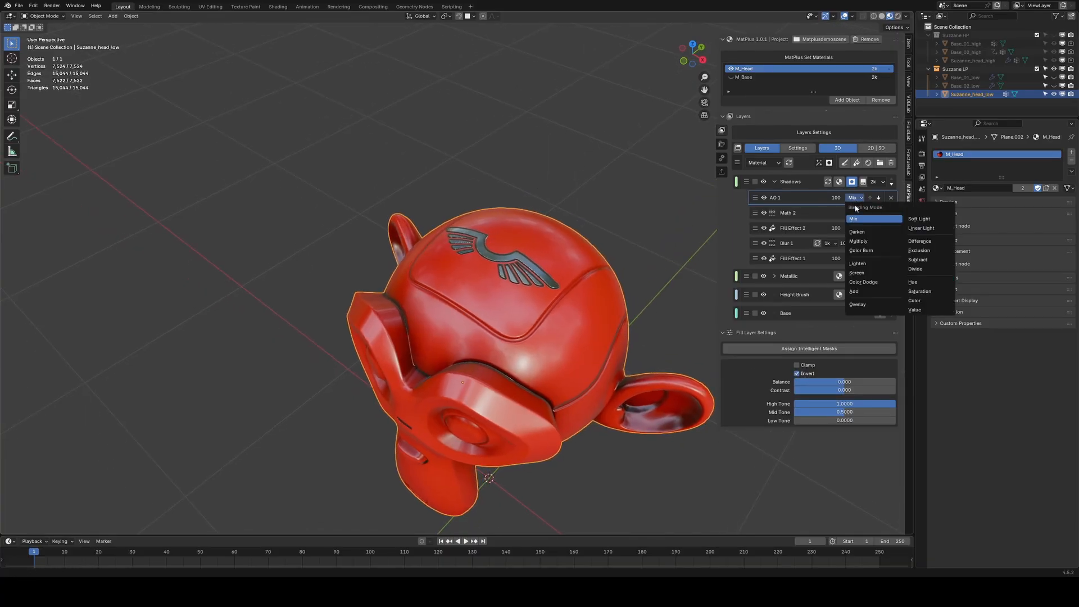
click(858, 264)
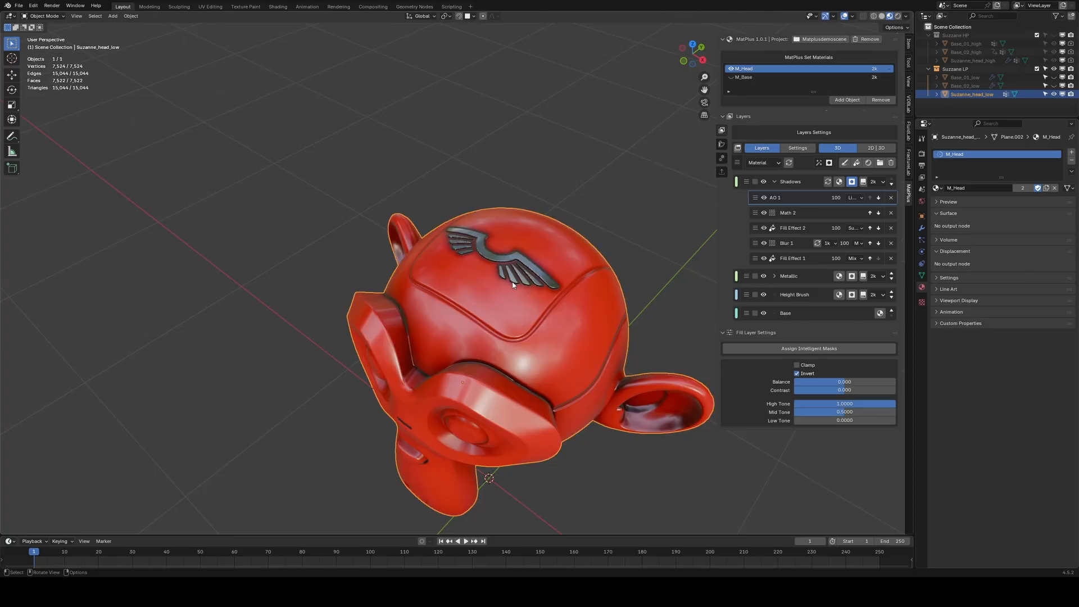
Set the AO mask's balance to about 0.156.
middle_drag(494, 332, 508, 315)
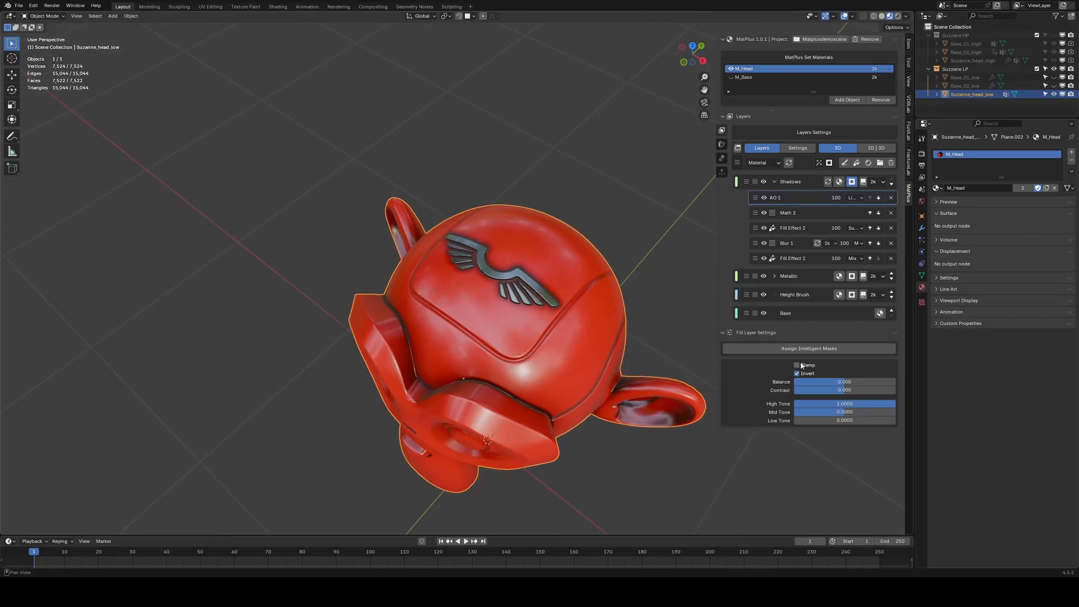
drag(837, 385, 852, 382)
middle_drag(526, 342, 531, 321)
Preview the Color channel and inspect the head from several angles.
click(763, 162)
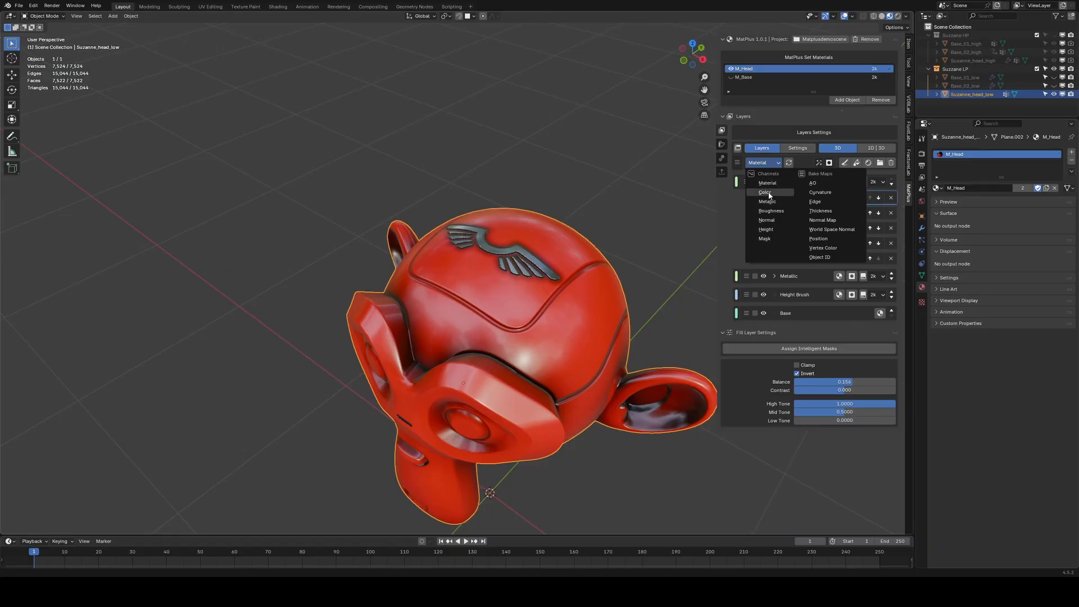
click(769, 195)
mouse_move(523, 270)
middle_down()
mouse_move(556, 281)
mouse_move(525, 274)
mouse_move(524, 297)
mouse_move(529, 261)
middle_up()
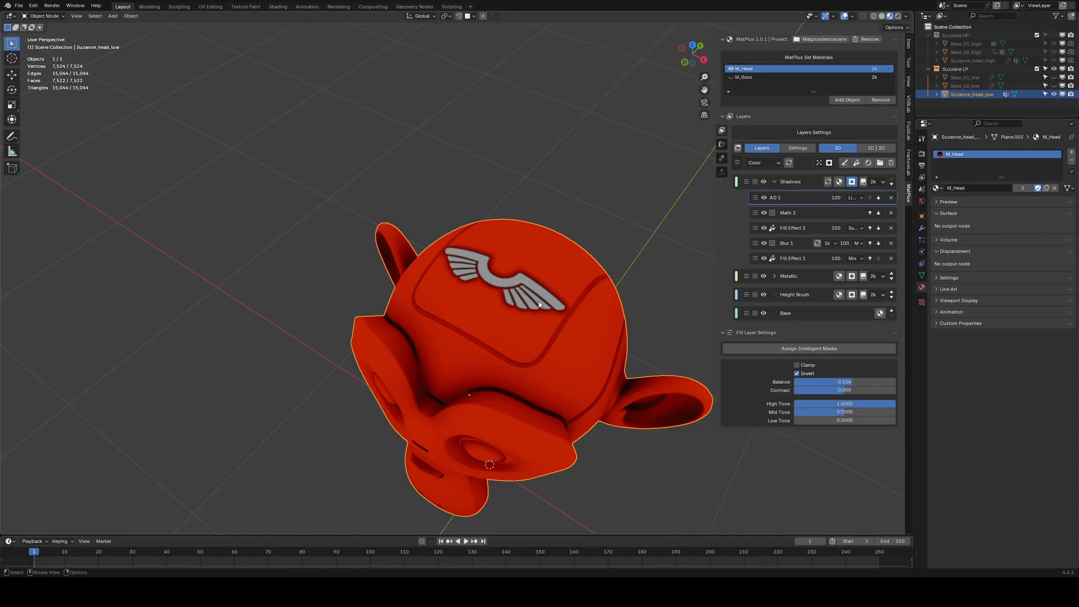
middle_drag(507, 304, 479, 277)
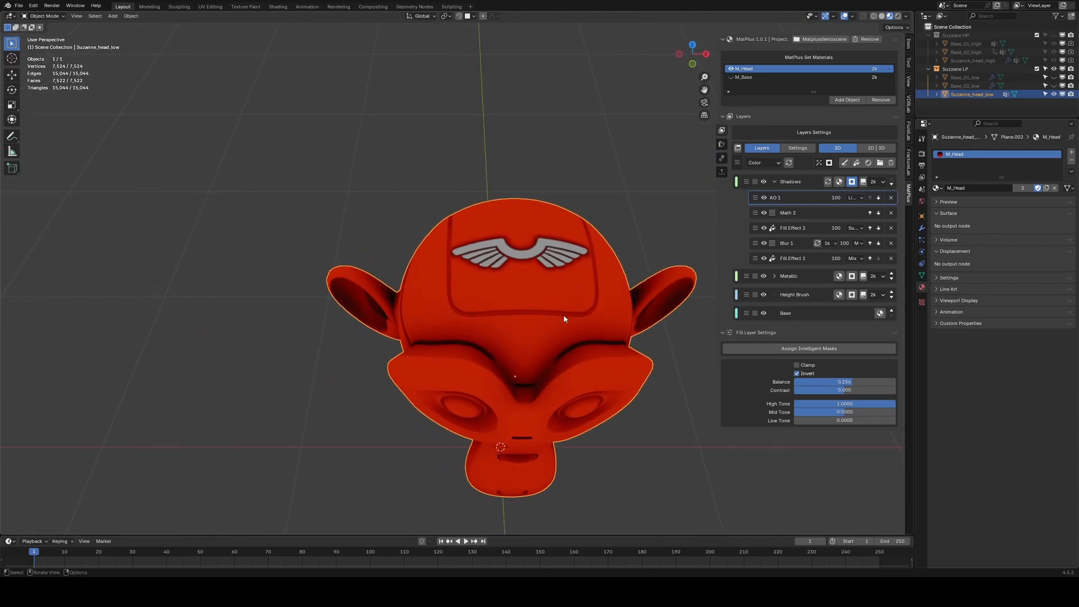
middle_drag(565, 318, 493, 336)
scroll(493, 336, up, 5)
scroll(523, 323, down, 5)
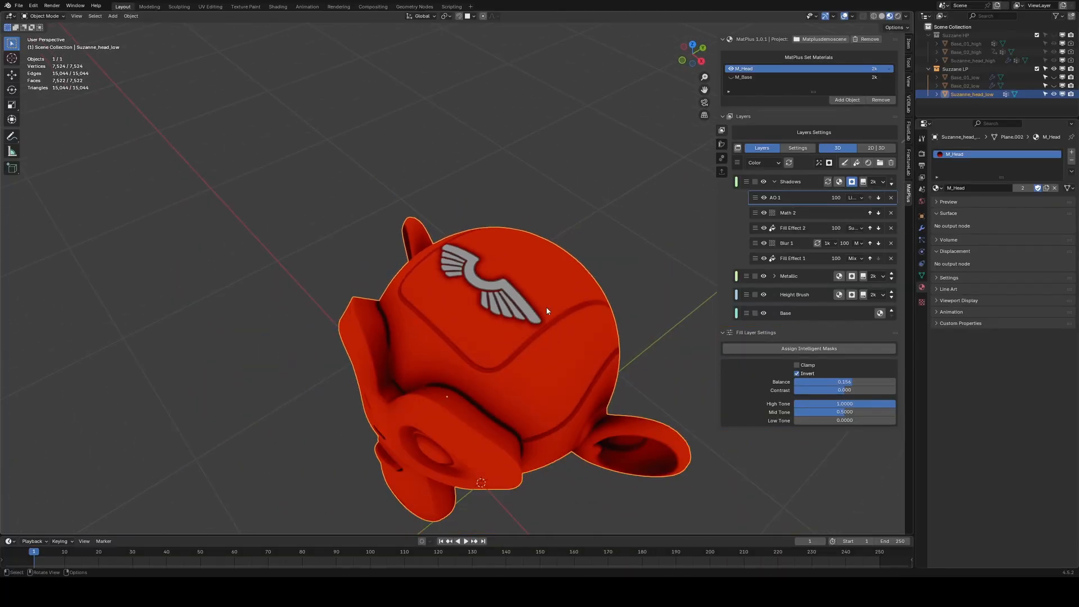
Return to the Material preview and toggle the Shadows layer on and off to compare.
click(763, 162)
click(765, 181)
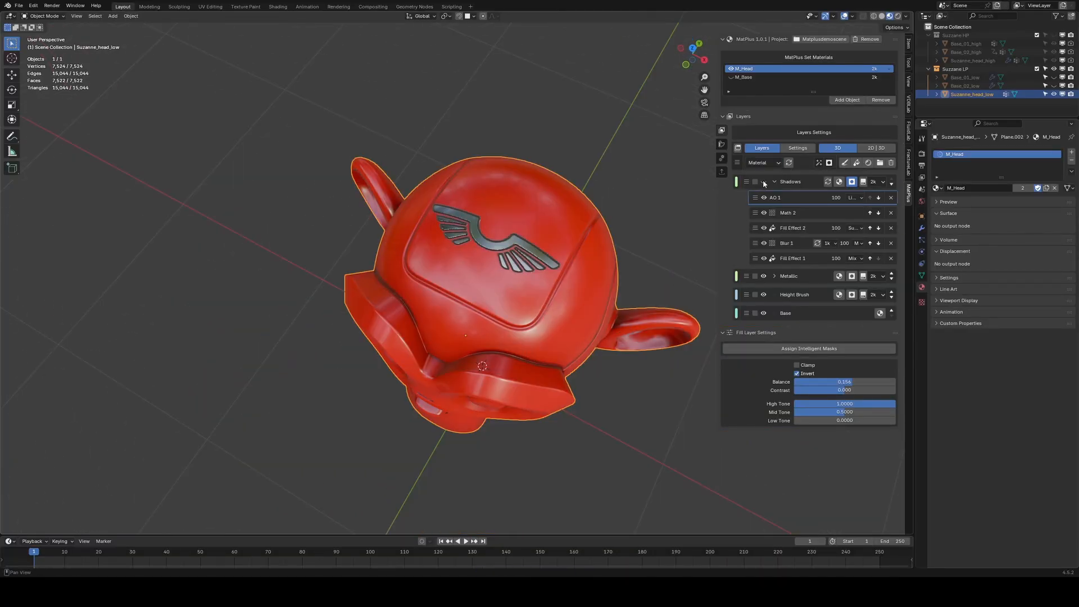
click(763, 181)
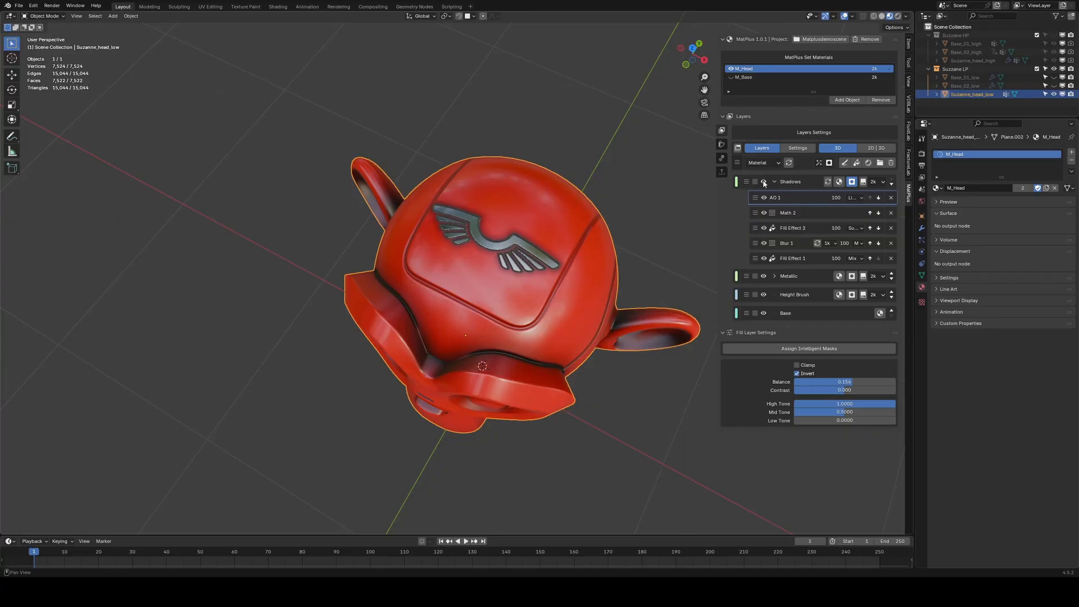
click(764, 182)
click(764, 181)
middle_drag(691, 242, 609, 247)
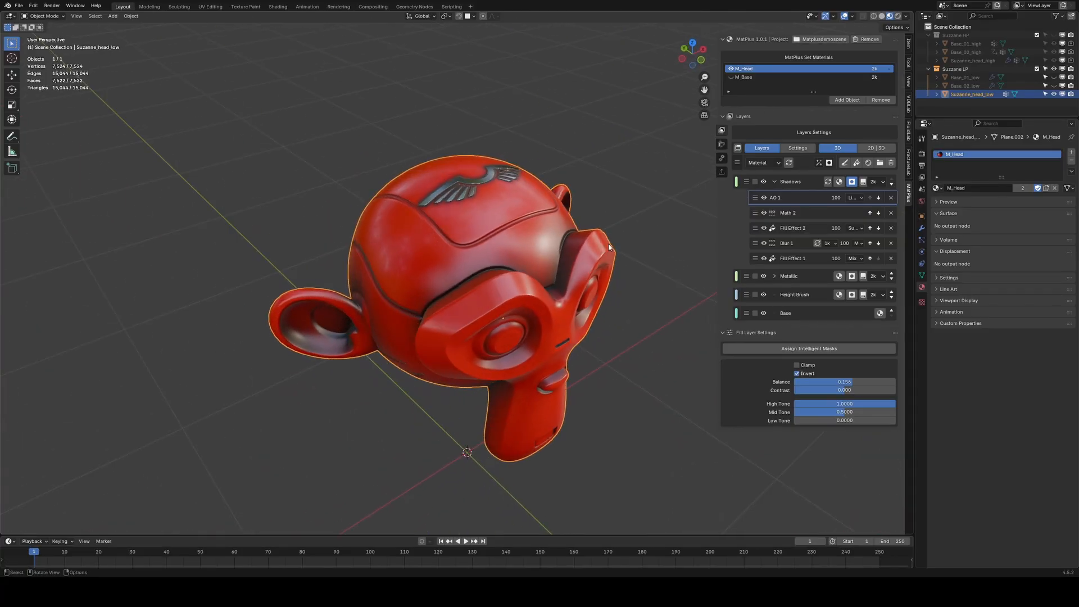
click(764, 182)
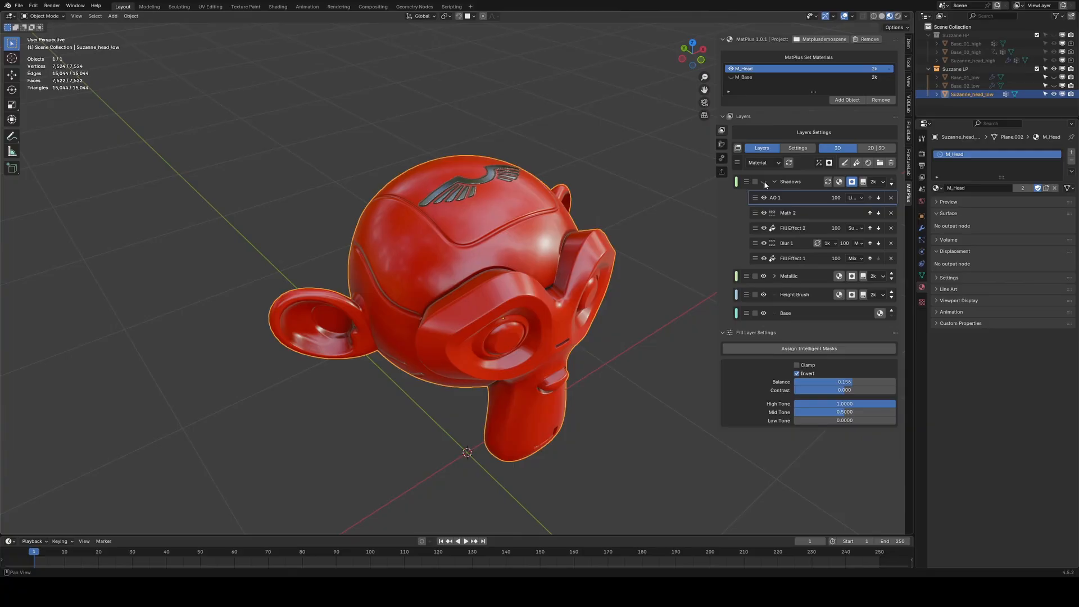
click(764, 182)
click(764, 182)
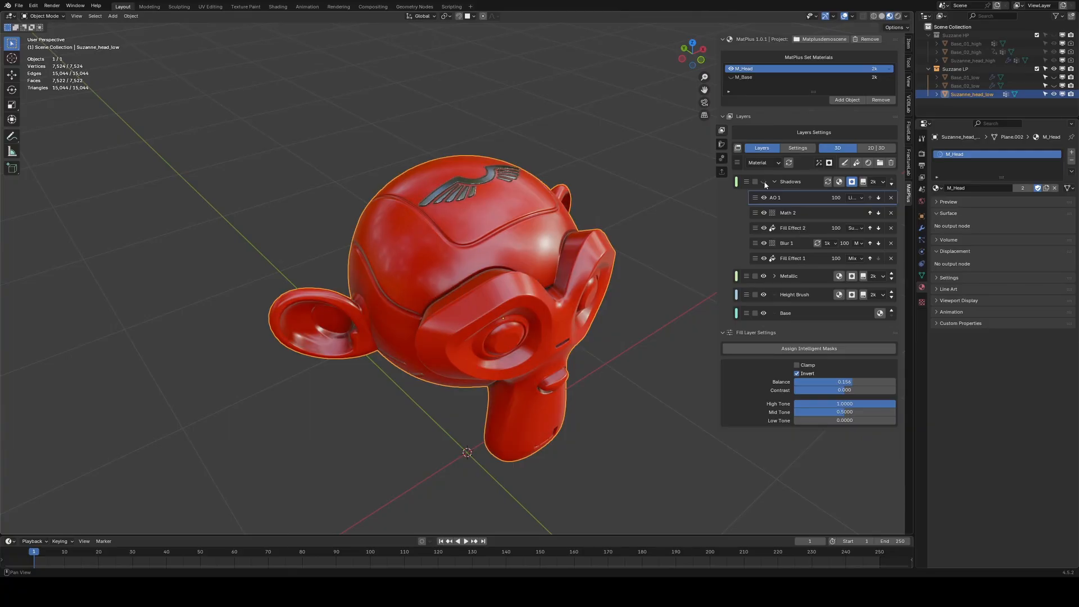